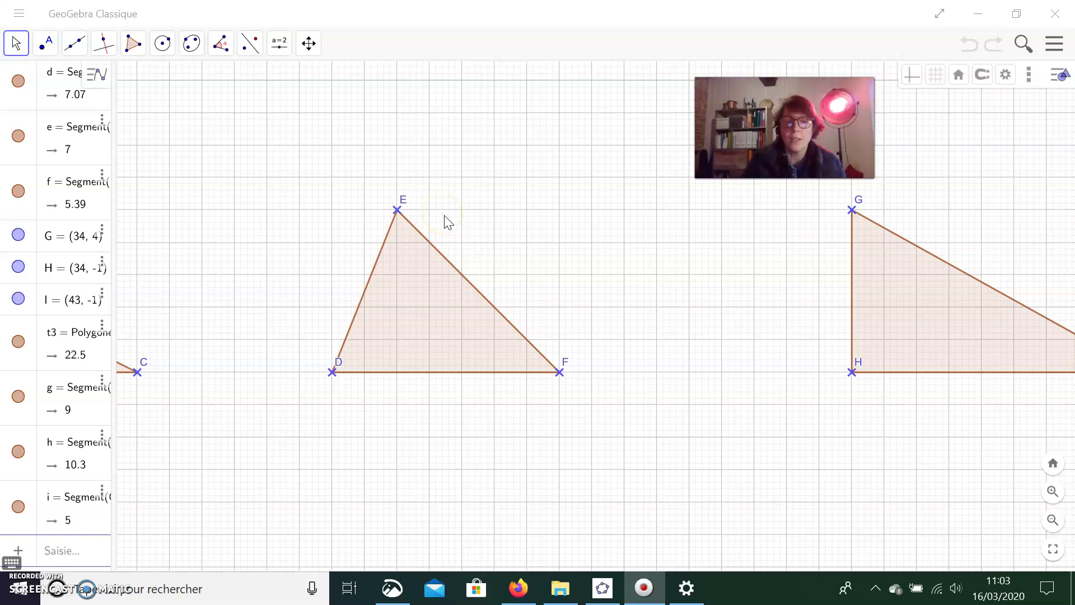
{"action": "left_click", "coordinate": [310, 45]}
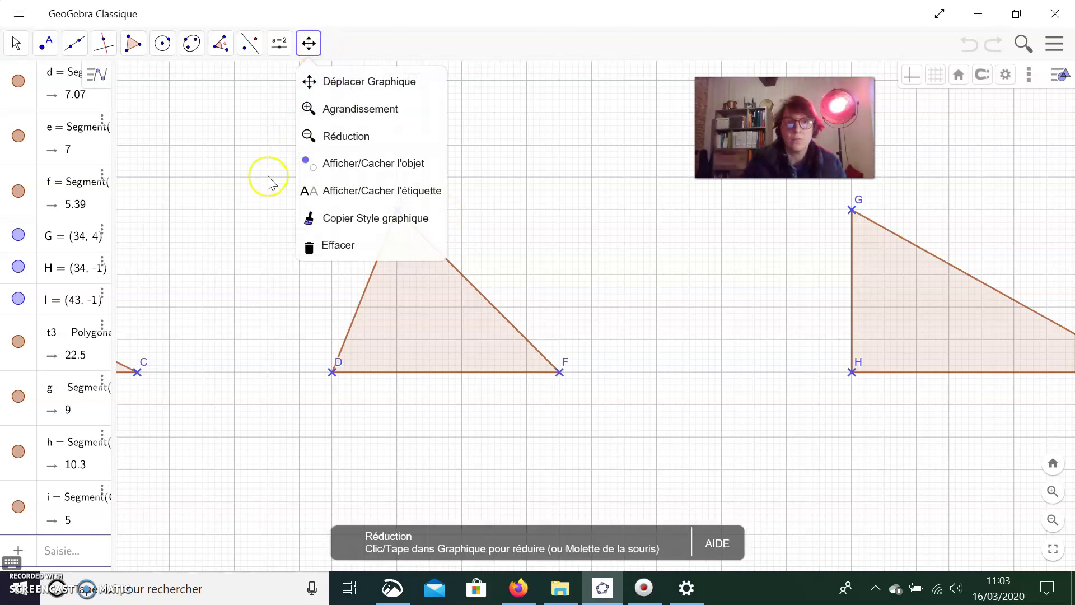
{"action": "left_click", "coordinate": [332, 84]}
{"action": "left_click_drag", "start_coordinate": [346, 211], "coordinate": [247, 204]}
{"action": "left_click_drag", "start_coordinate": [773, 333], "coordinate": [569, 321]}
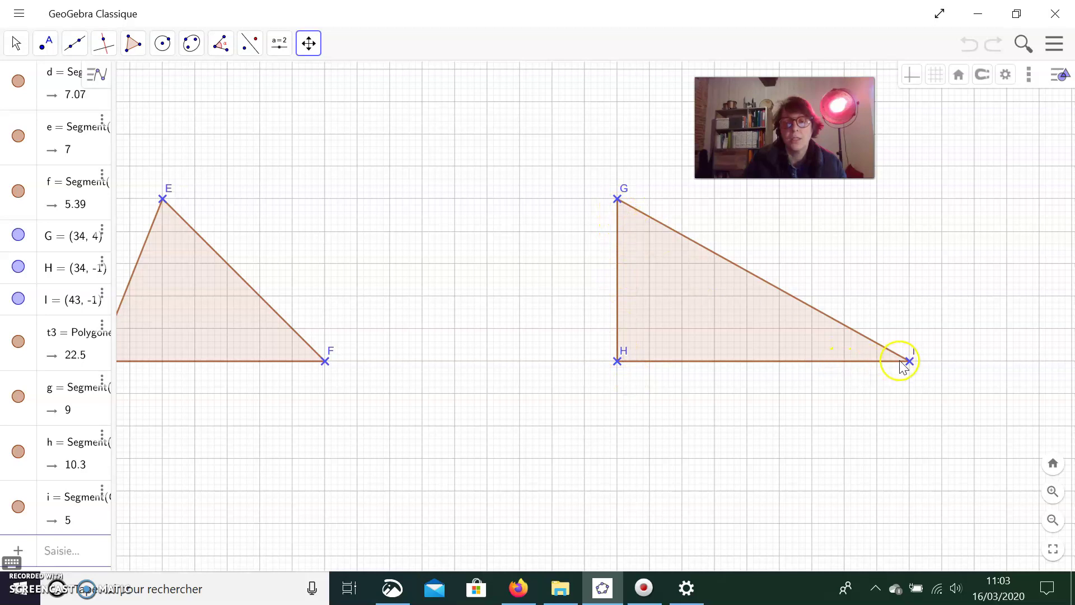
{"action": "left_click_drag", "start_coordinate": [489, 271], "coordinate": [745, 310]}
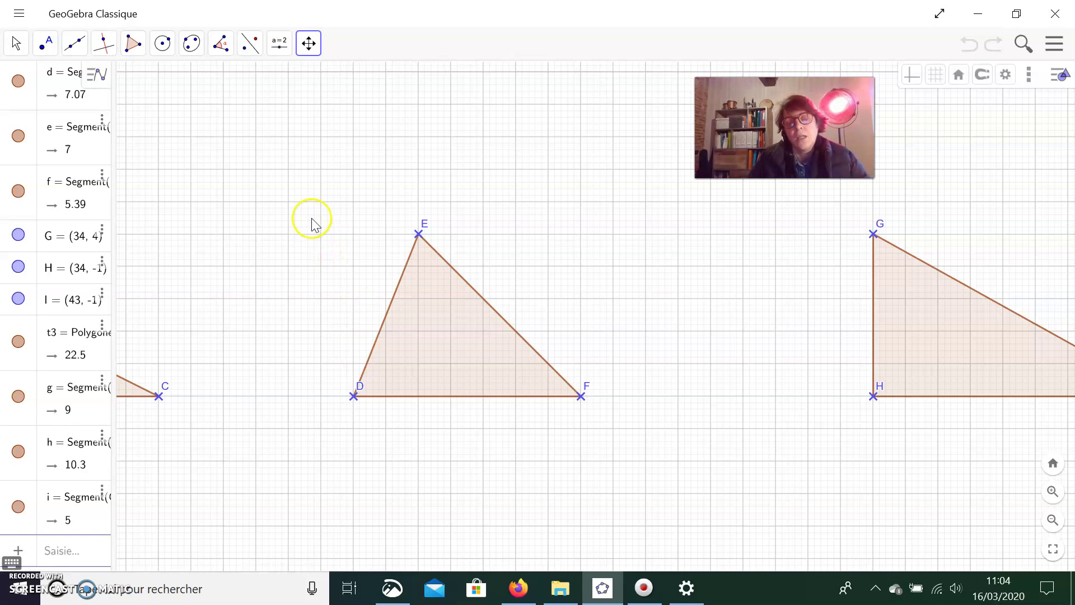
- Draw the altitude of triangle DEF through vertex E, perpendicular to side DF
{"action": "left_click", "coordinate": [104, 44]}
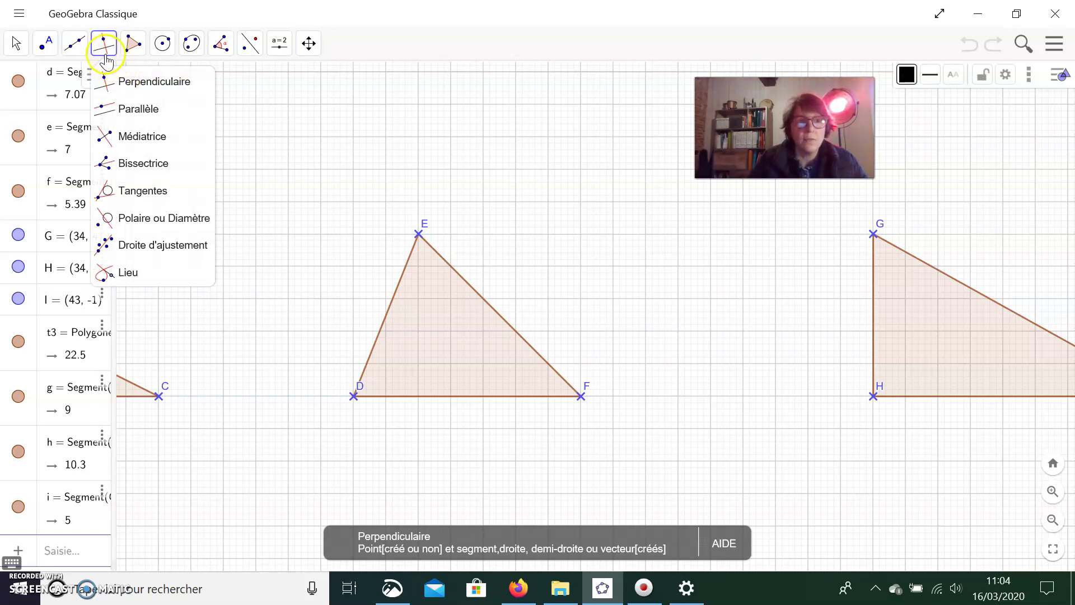
{"action": "left_click", "coordinate": [119, 82]}
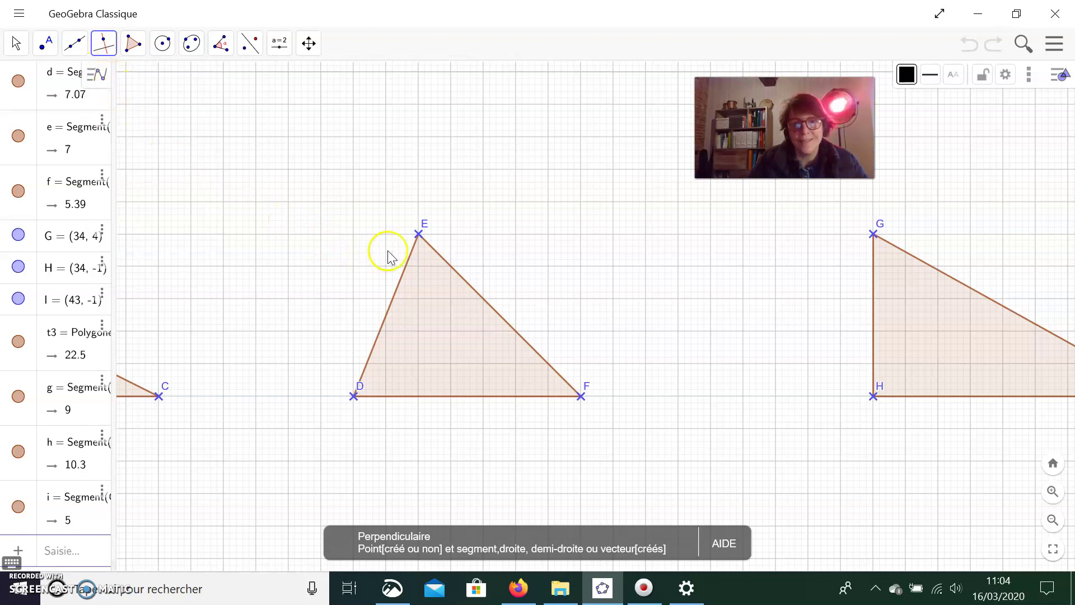
{"action": "left_click", "coordinate": [419, 235]}
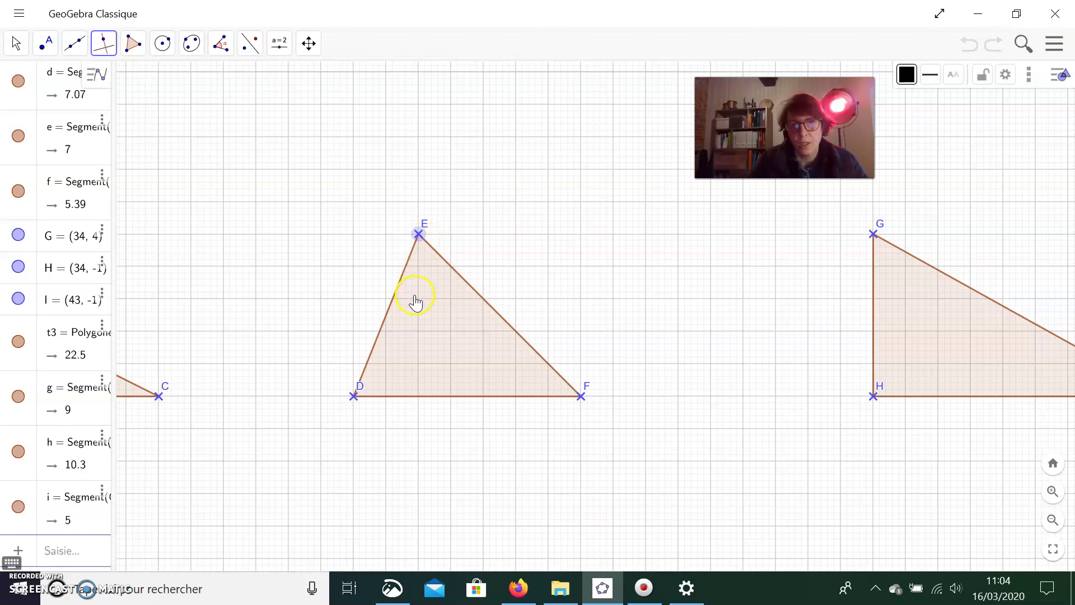
{"action": "left_click", "coordinate": [414, 397]}
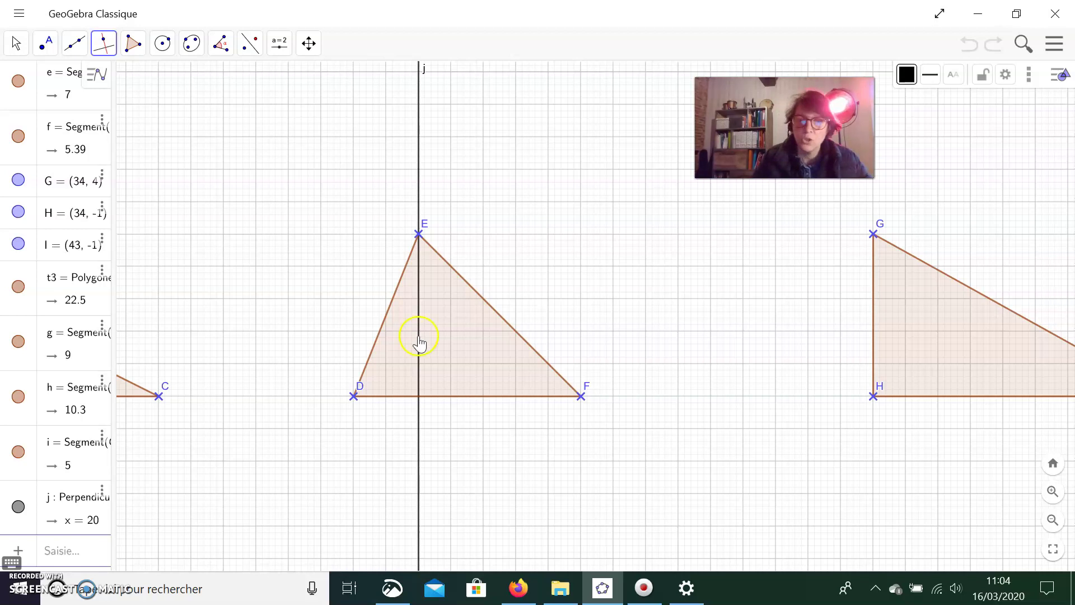
- Draw the other two altitudes of triangle DEF: through D perpendicular to EF, and through F perpendicular to DE
{"action": "left_click", "coordinate": [353, 396]}
{"action": "left_click", "coordinate": [529, 321]}
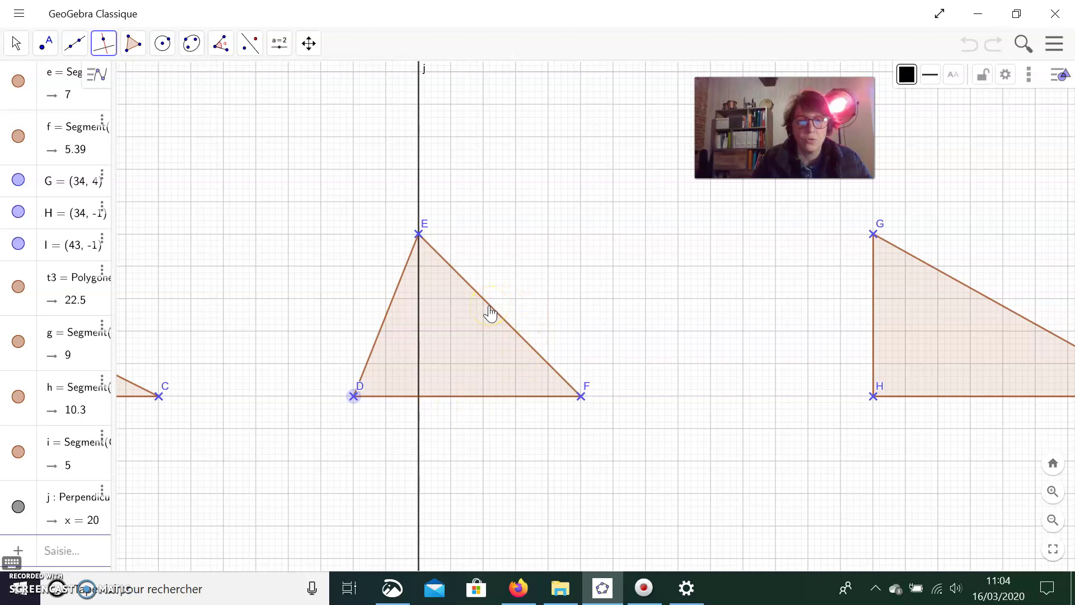
{"action": "left_click", "coordinate": [491, 310]}
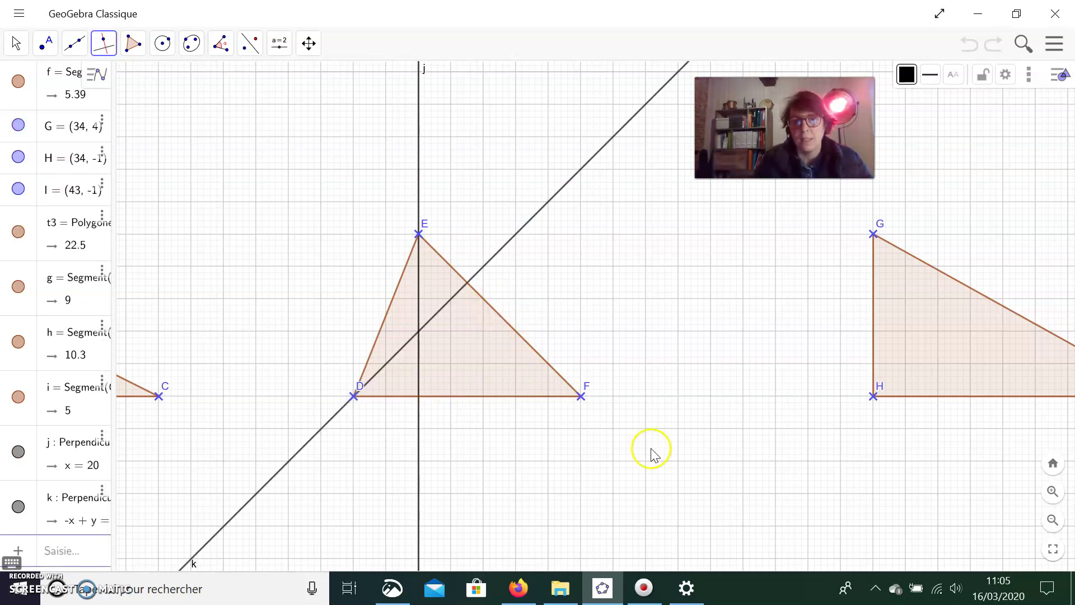
{"action": "left_click", "coordinate": [581, 396]}
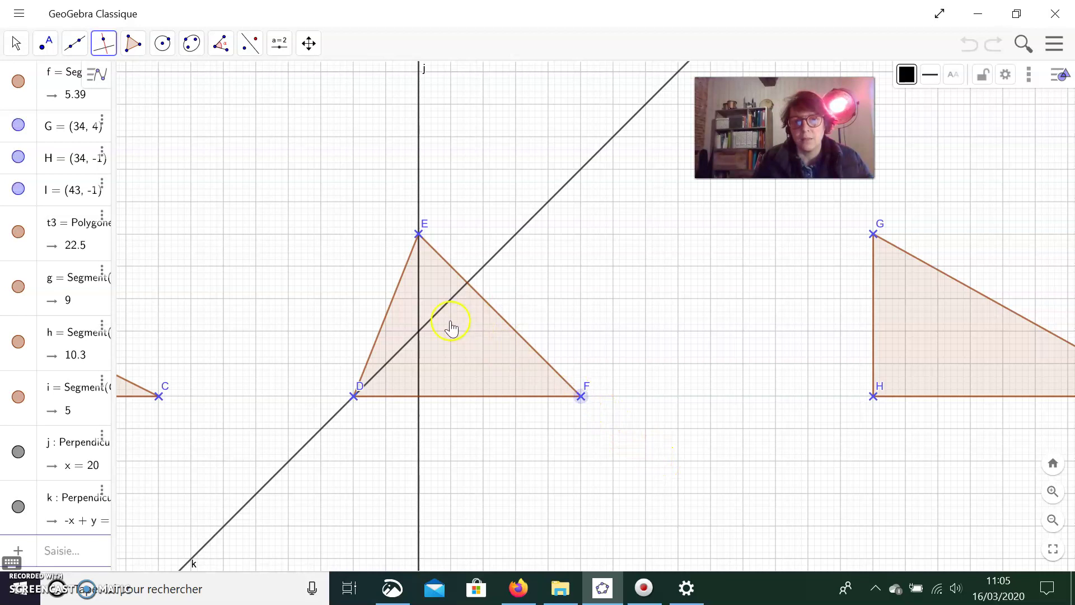
{"action": "left_click", "coordinate": [395, 301]}
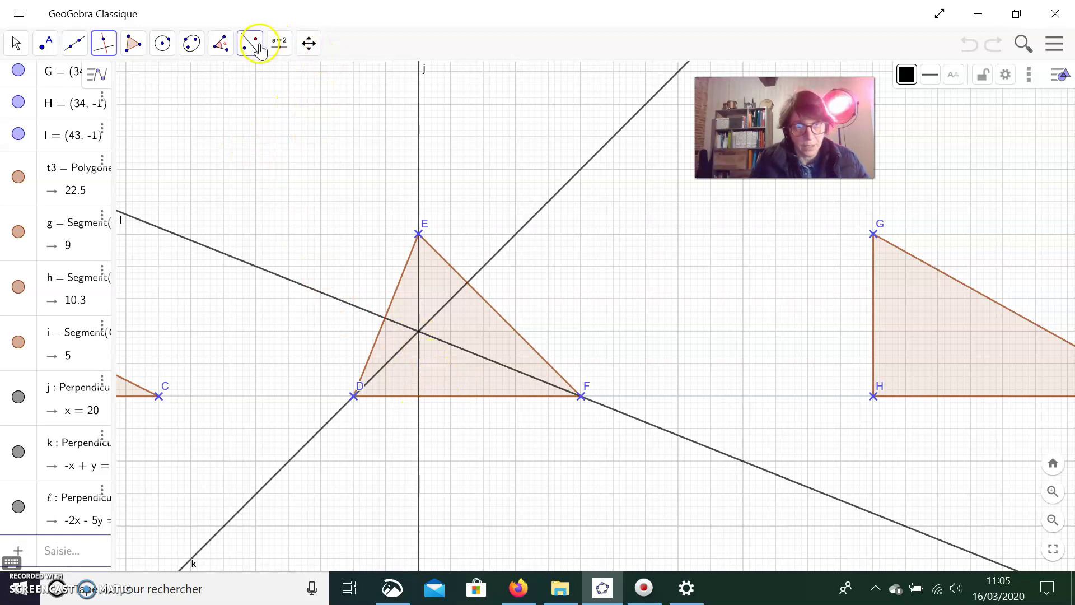
- Mark the angles that the altitudes through D and E form with sides EF and DF
{"action": "left_click", "coordinate": [220, 43]}
{"action": "left_click", "coordinate": [230, 79]}
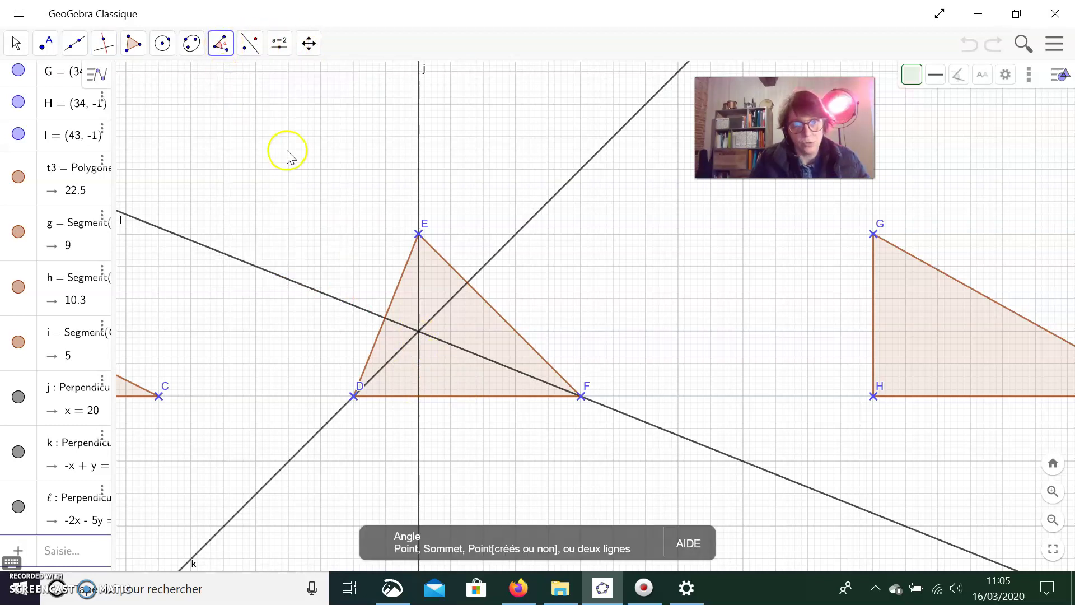
{"action": "left_click", "coordinate": [454, 271]}
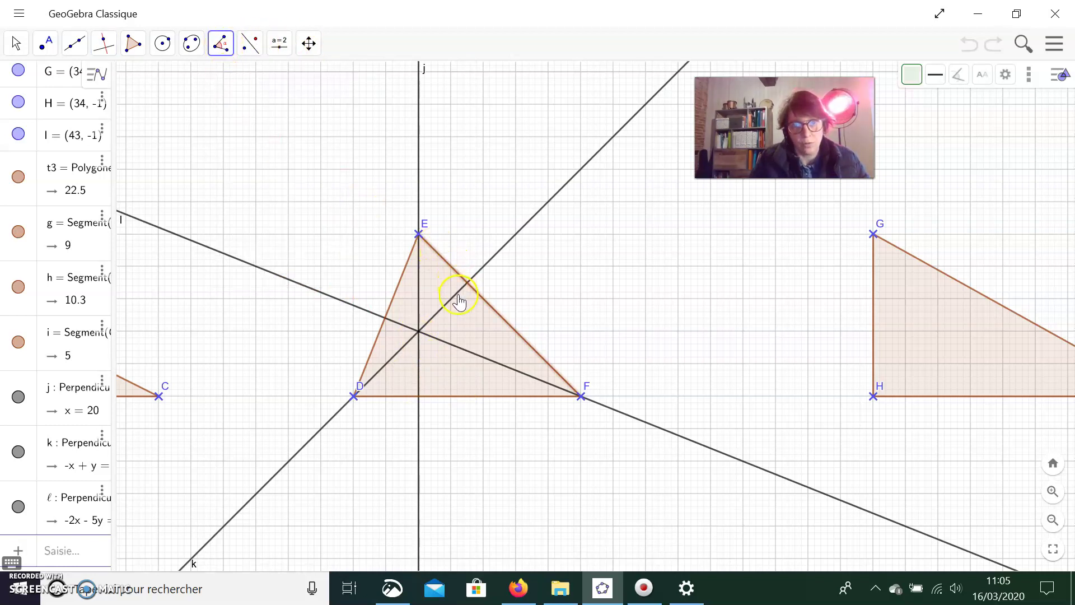
{"action": "left_click", "coordinate": [454, 295]}
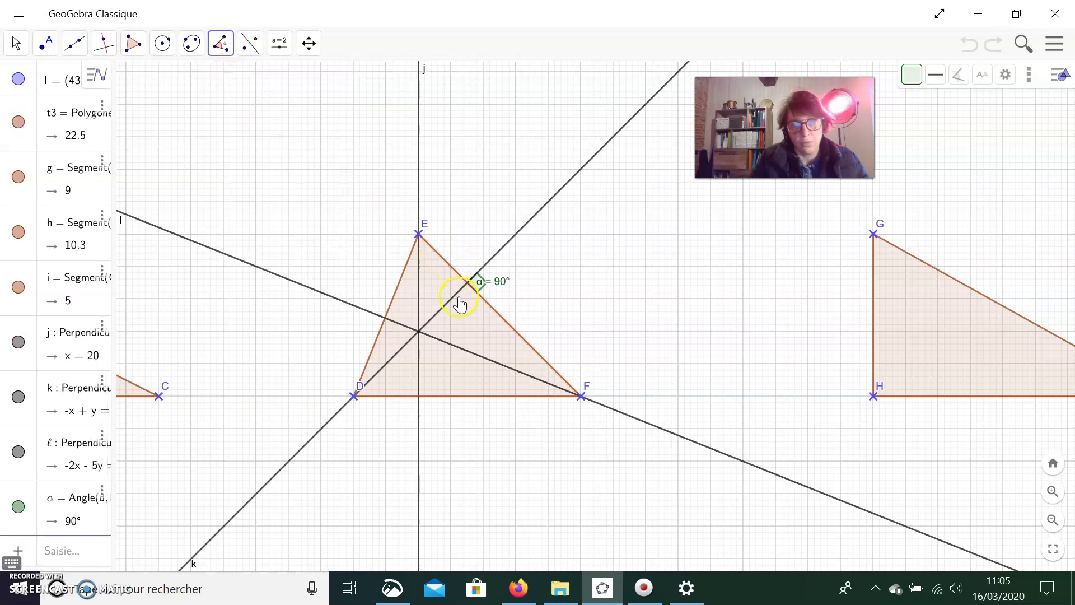
{"action": "left_click", "coordinate": [432, 396]}
{"action": "left_click", "coordinate": [419, 386]}
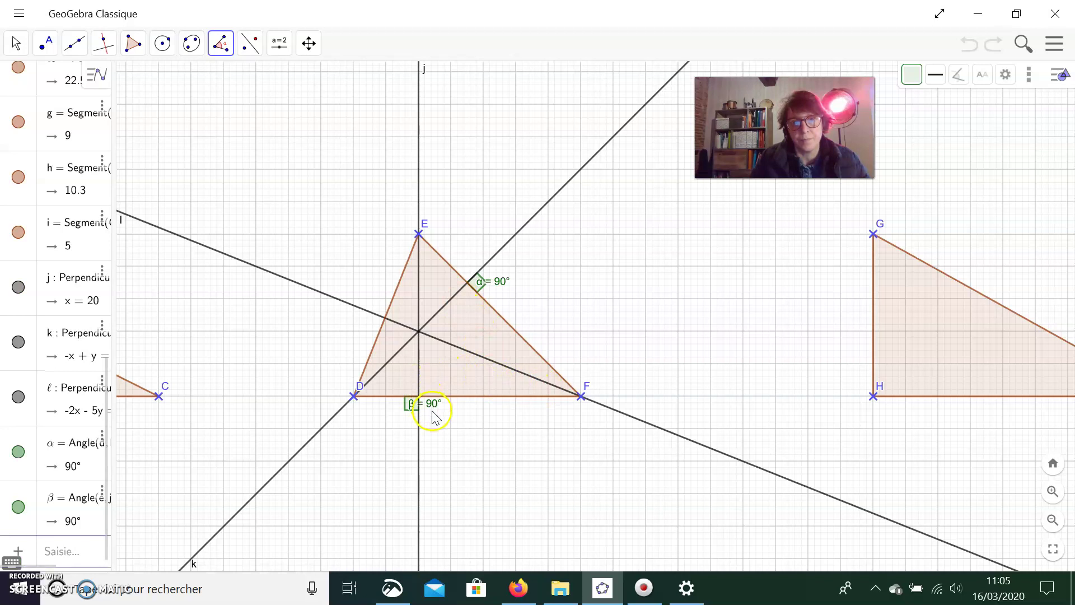
- Try to mark the angle between side DE and the altitude through F, and hide the stray point placed on DE
{"action": "left_click", "coordinate": [381, 333]}
{"action": "left_click", "coordinate": [377, 333]}
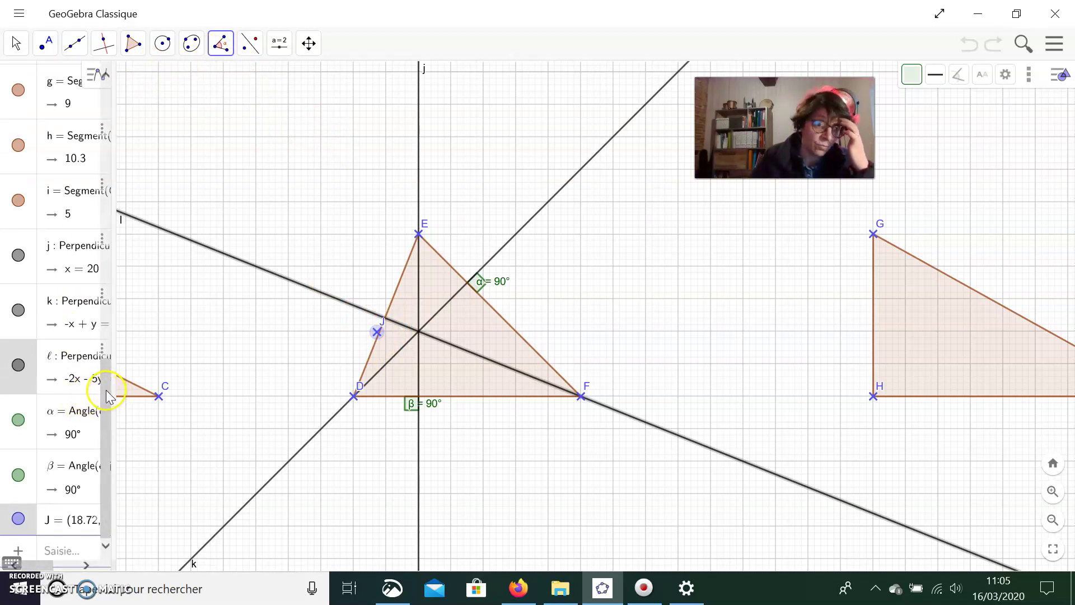
{"action": "left_click", "coordinate": [19, 520]}
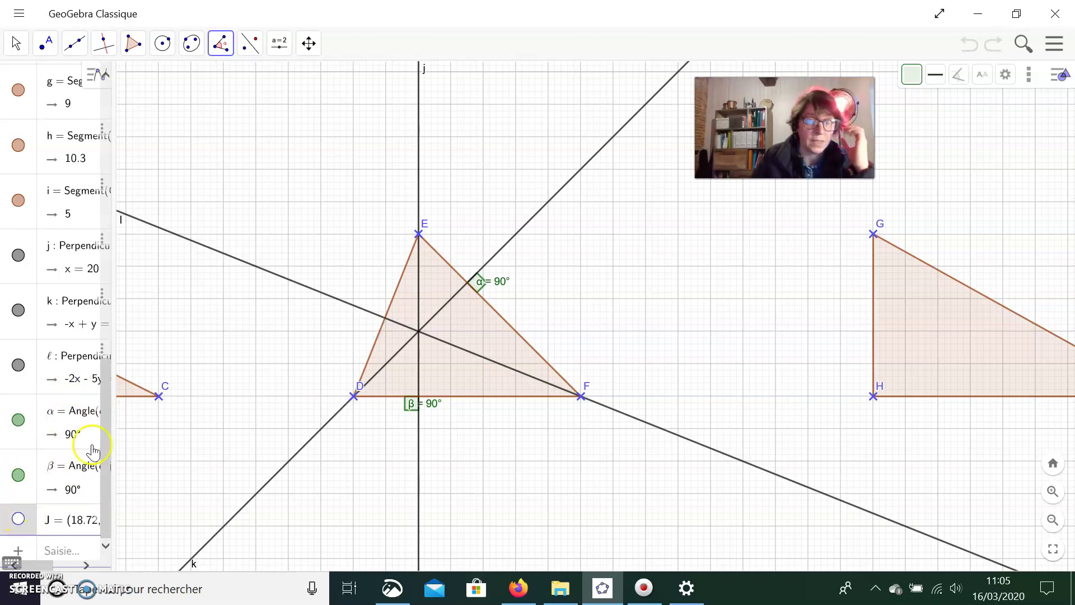
{"action": "left_click", "coordinate": [221, 43]}
{"action": "left_click", "coordinate": [263, 87]}
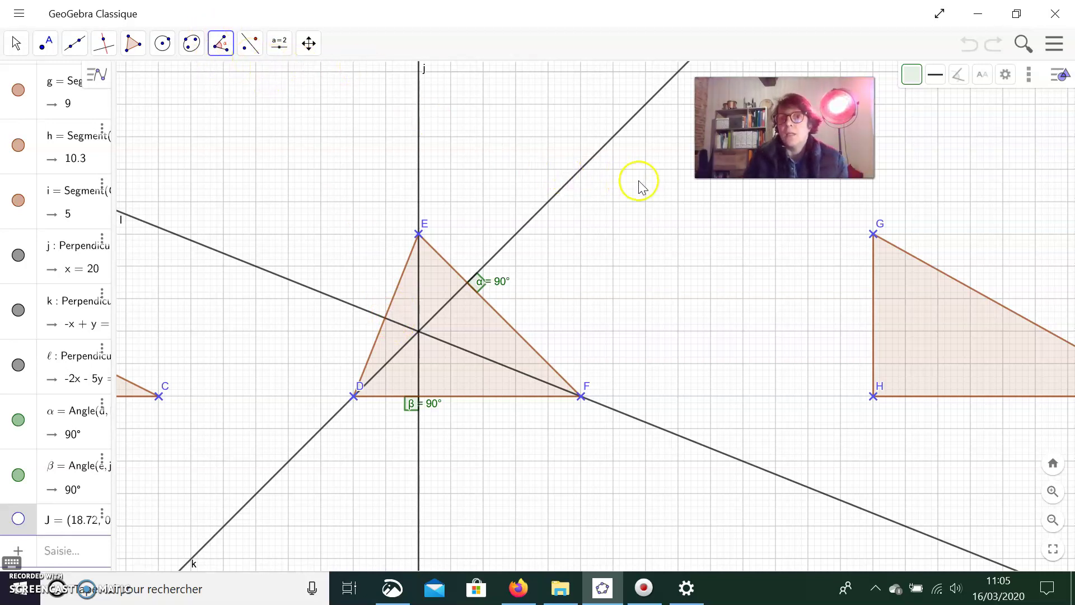
- Mark the angle at vertex A between sides AB and AC of triangle ABC
{"action": "left_click", "coordinate": [308, 44]}
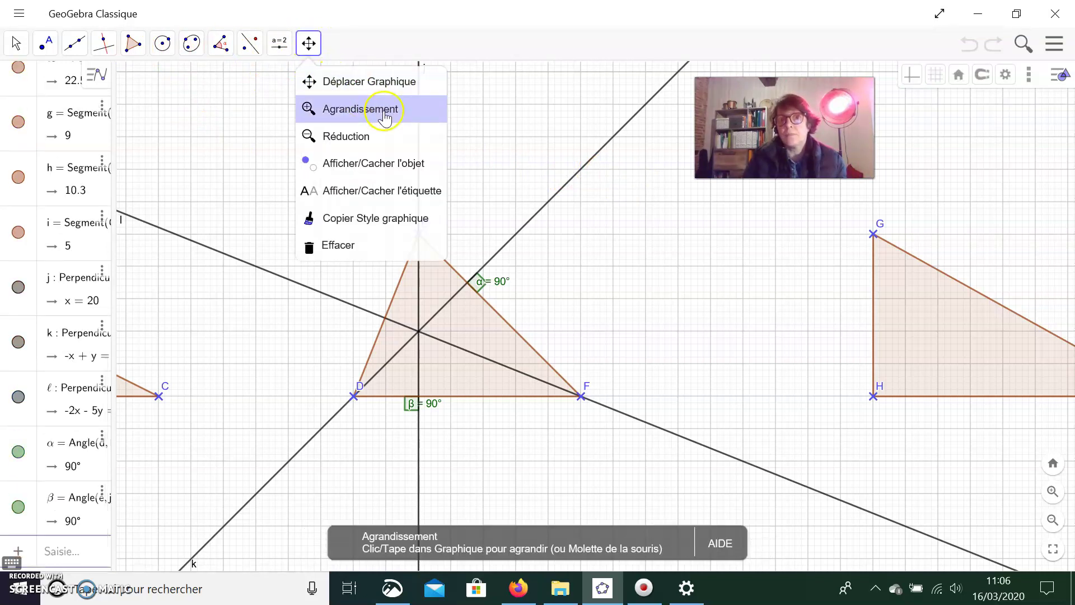
{"action": "left_click", "coordinate": [367, 83]}
{"action": "left_click_drag", "start_coordinate": [354, 222], "coordinate": [973, 211]}
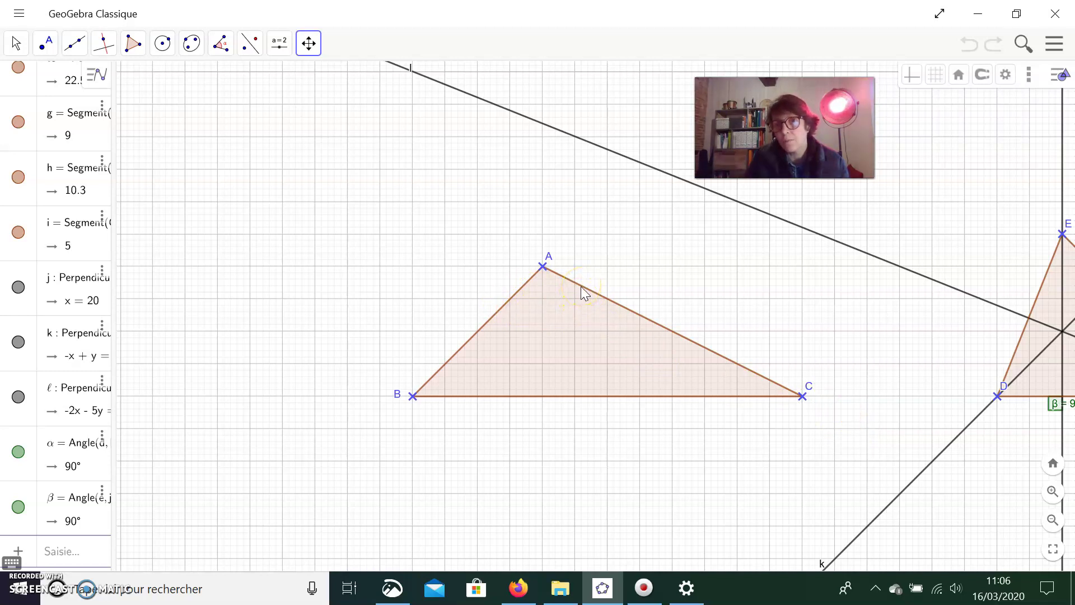
{"action": "left_click", "coordinate": [221, 43]}
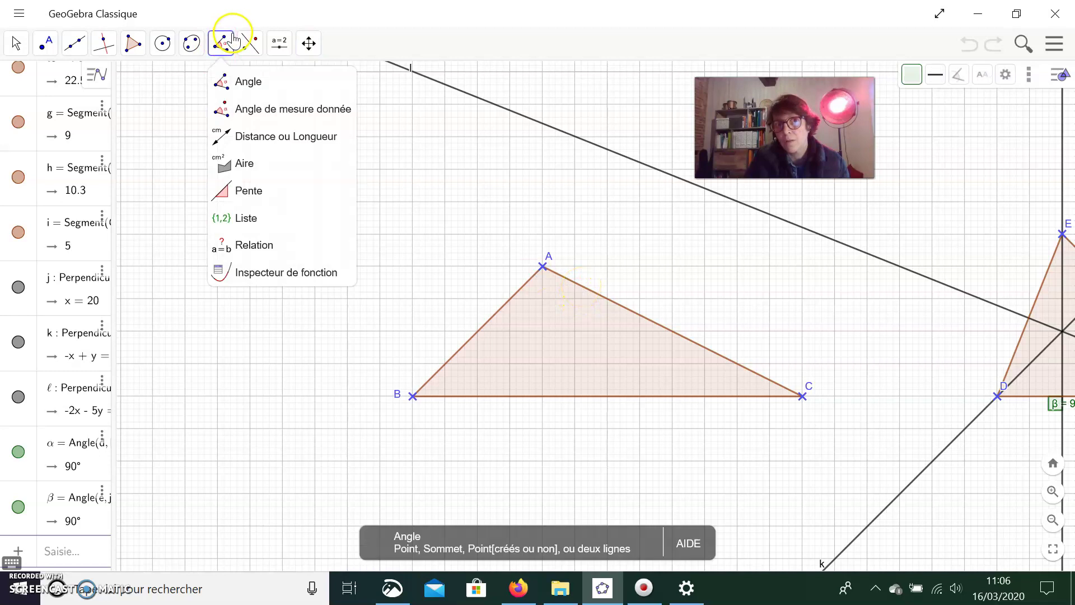
{"action": "left_click", "coordinate": [227, 80]}
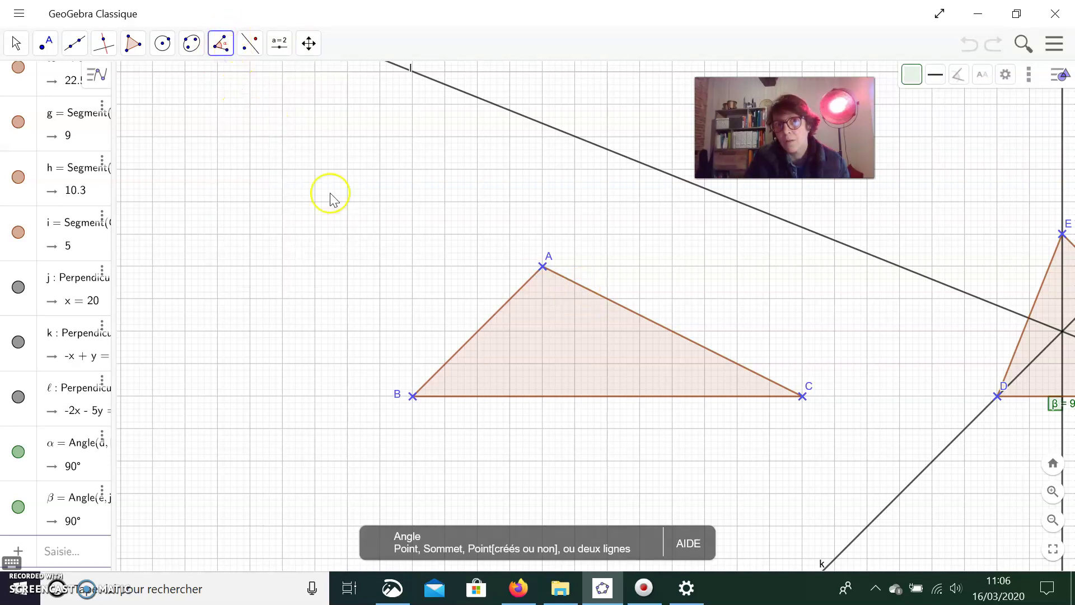
{"action": "left_click", "coordinate": [508, 307]}
{"action": "left_click", "coordinate": [578, 287]}
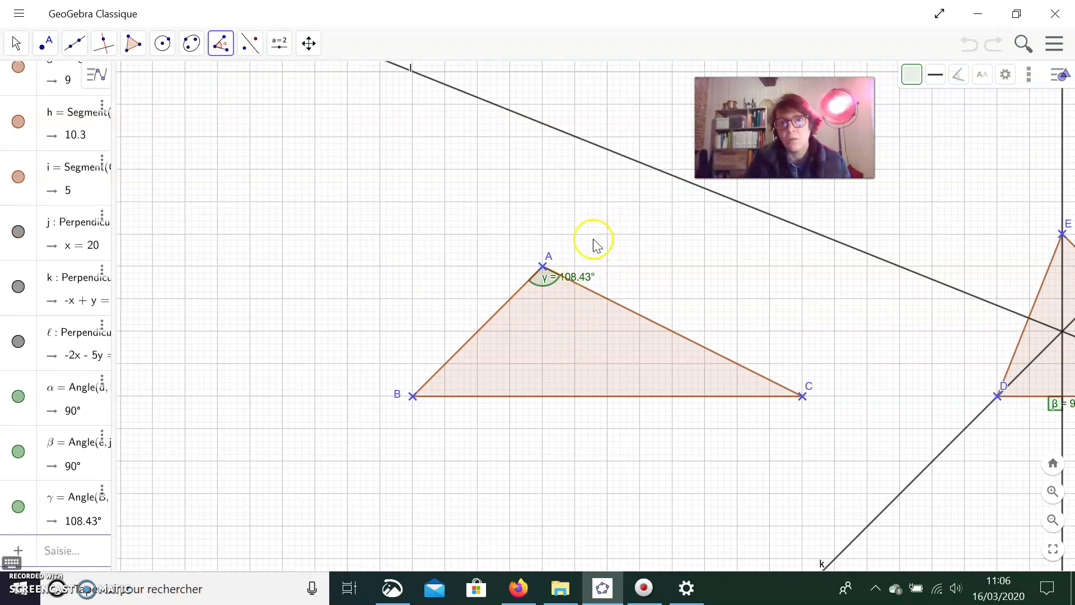
- Move the label of the angle at A outside the triangle, and hide that angle
{"action": "left_click", "coordinate": [15, 43]}
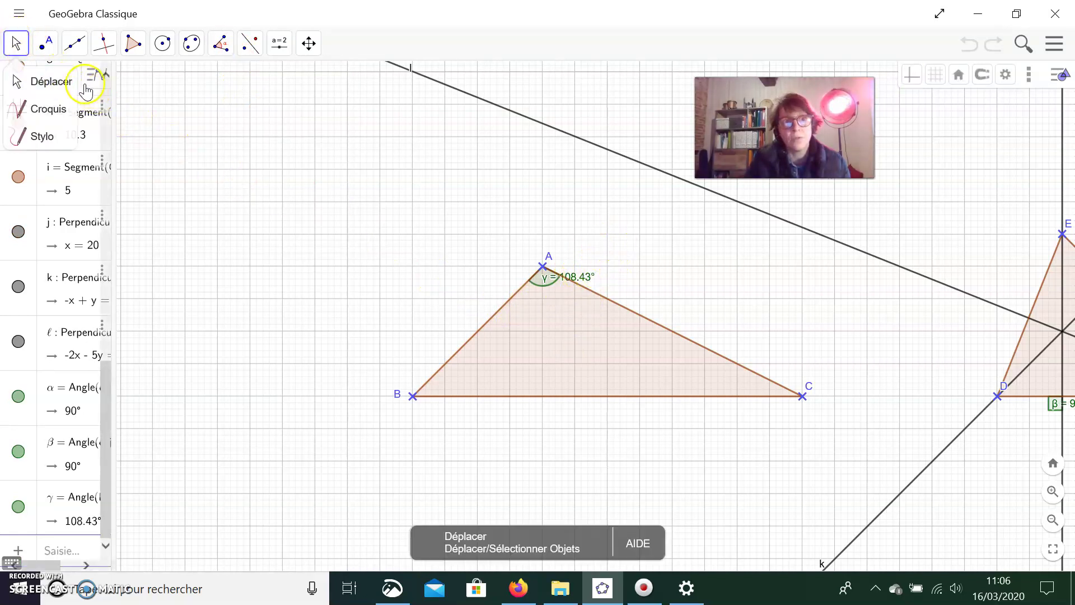
{"action": "left_click_drag", "start_coordinate": [580, 276], "coordinate": [593, 257]}
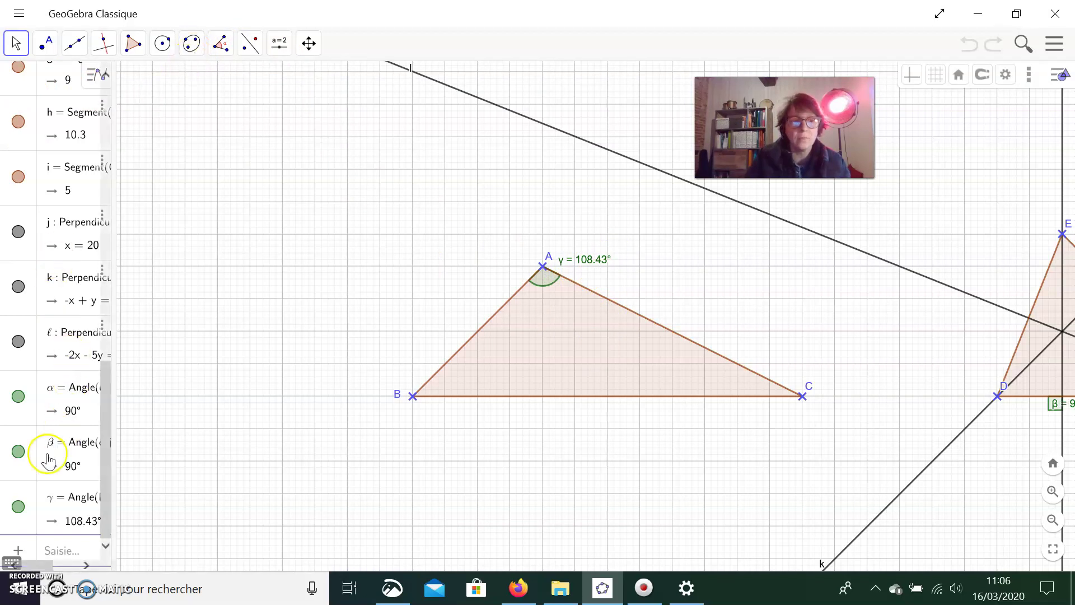
{"action": "left_click", "coordinate": [18, 506]}
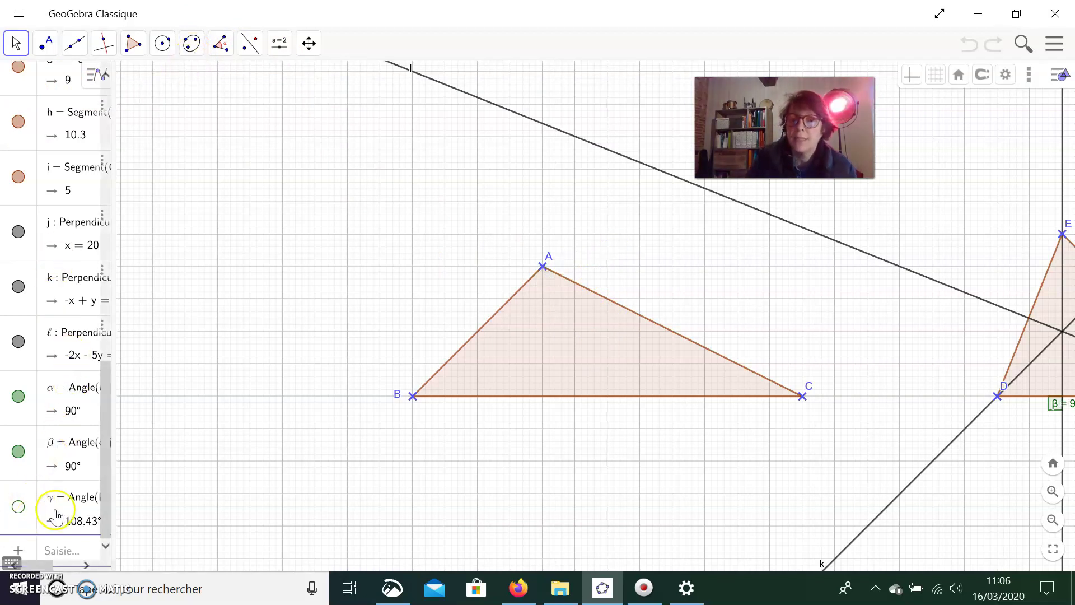
- Draw two altitudes of triangle ABC: through A perpendicular to BC, and through C perpendicular to AB
{"action": "left_click", "coordinate": [105, 52]}
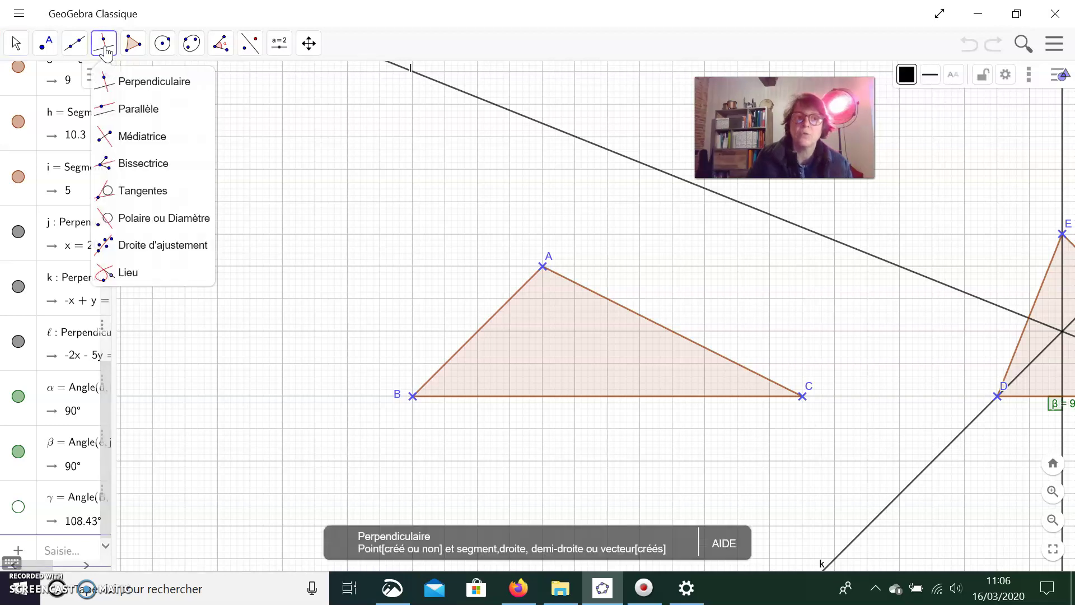
{"action": "left_click", "coordinate": [109, 80]}
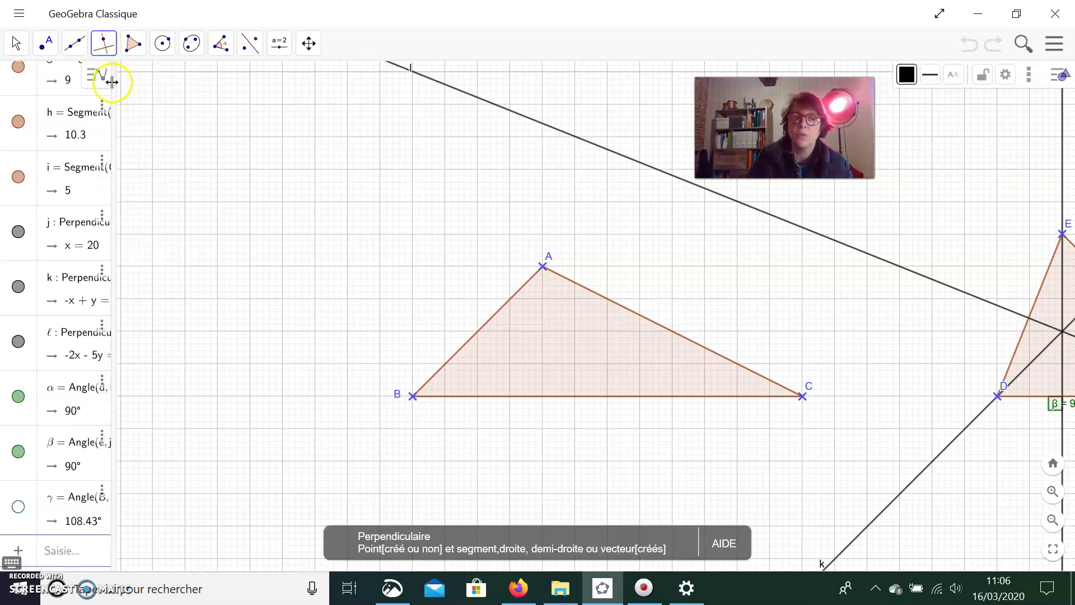
{"action": "left_click", "coordinate": [542, 267]}
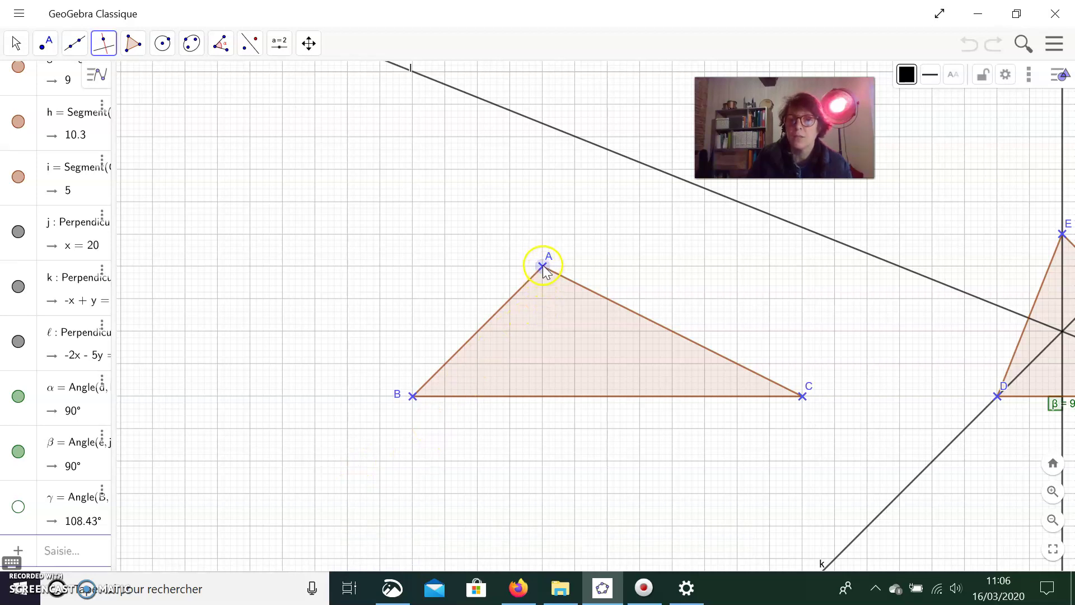
{"action": "left_click", "coordinate": [544, 404]}
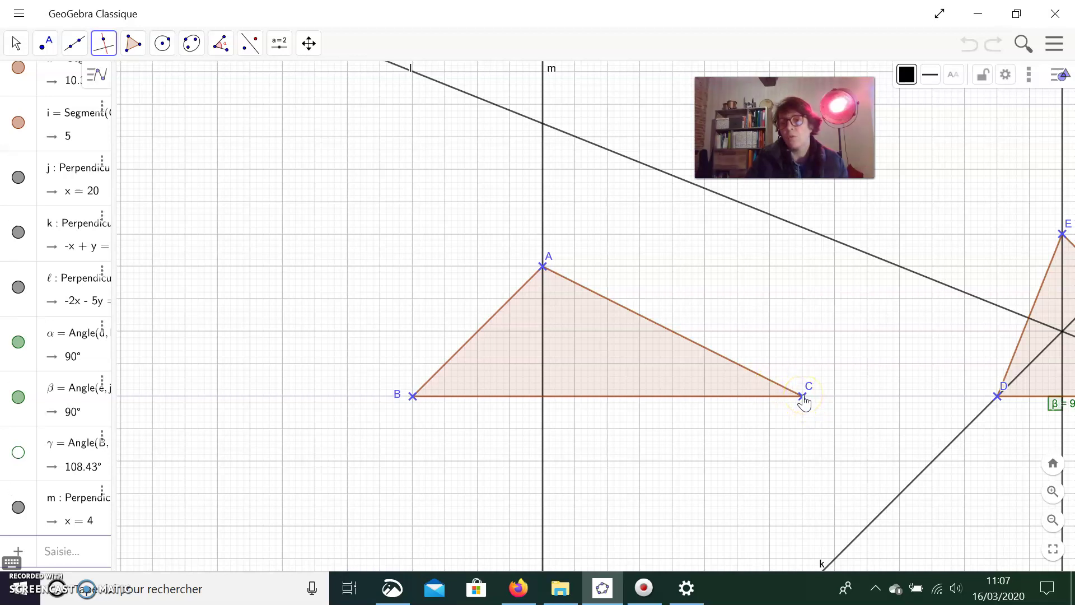
{"action": "left_click", "coordinate": [512, 298]}
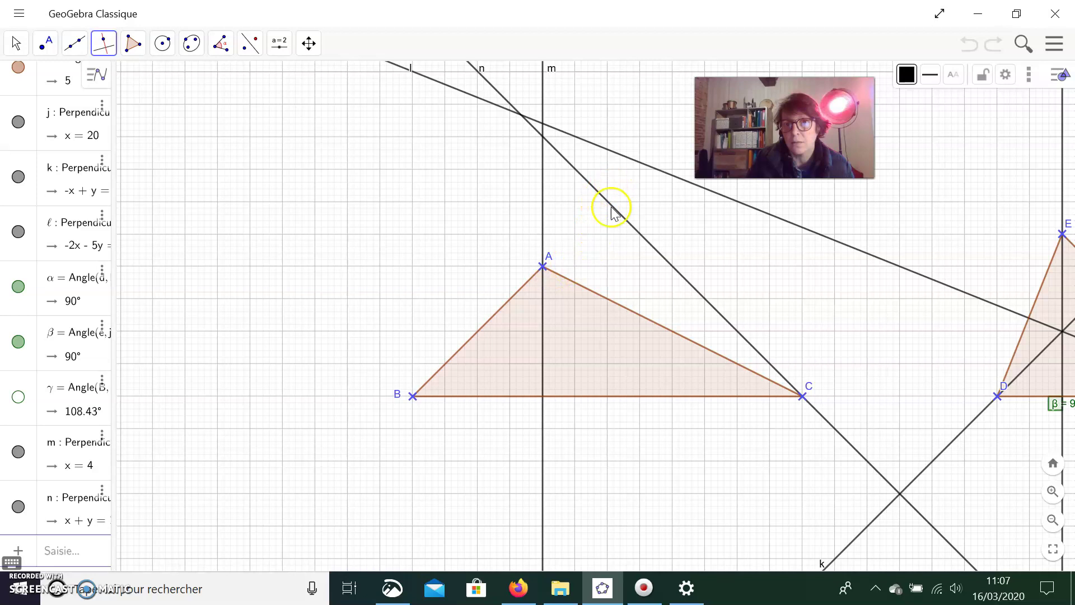
- Draw a line through B and A to extend side AB, and give it a short-dashed line style
{"action": "left_click", "coordinate": [103, 44]}
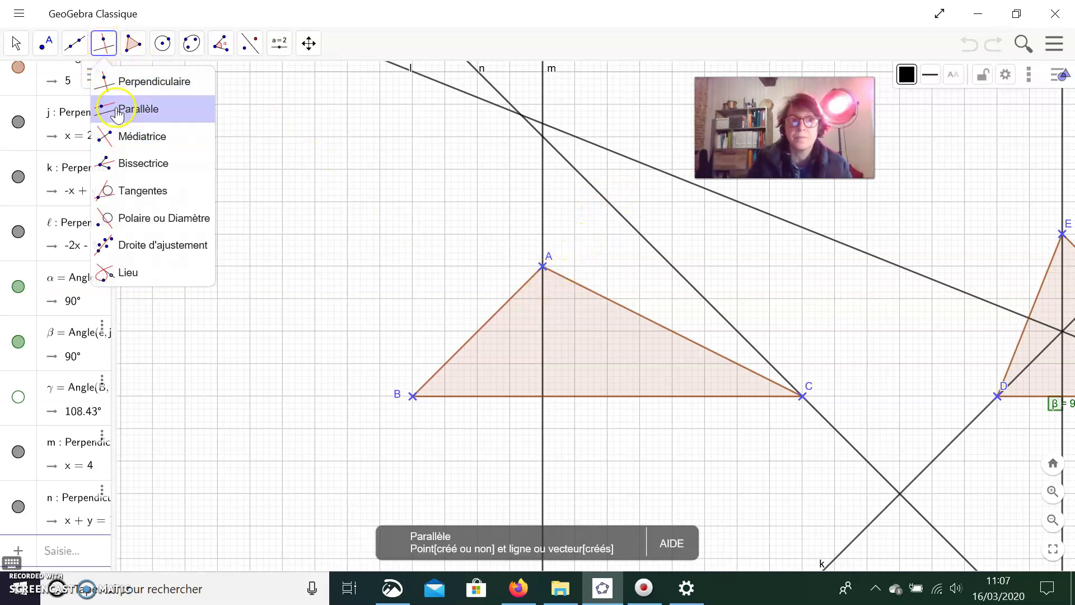
{"action": "mouse_move", "coordinate": [74, 52]}
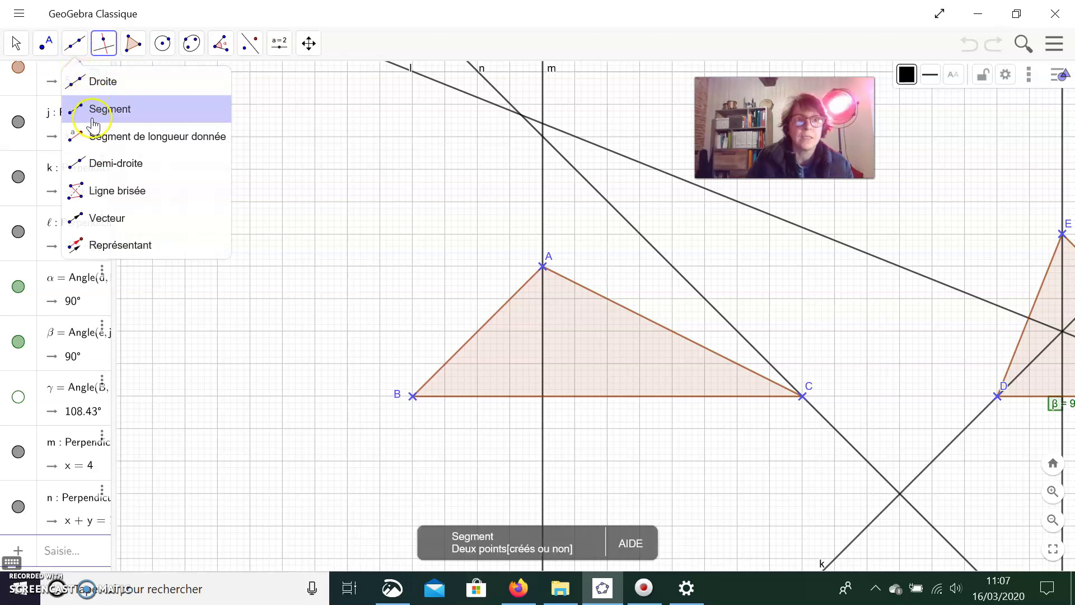
{"action": "left_click", "coordinate": [84, 81]}
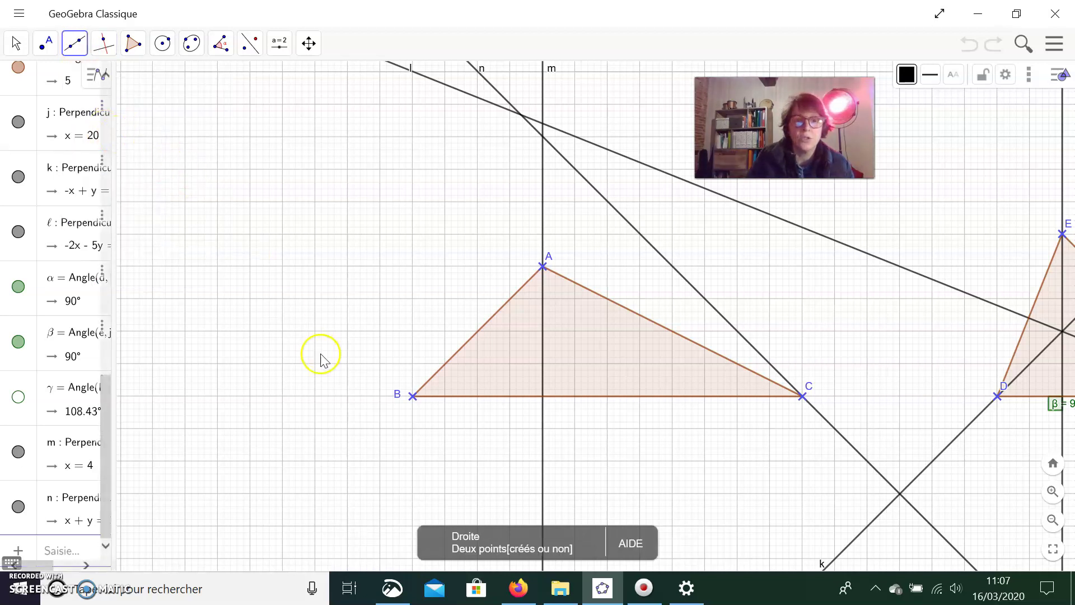
{"action": "left_click", "coordinate": [412, 396]}
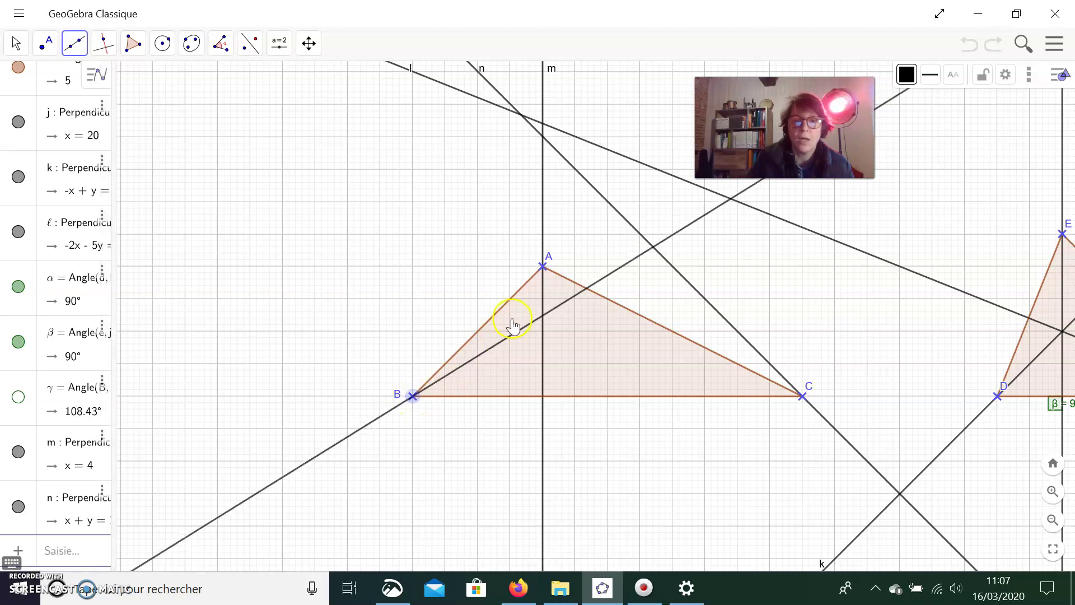
{"action": "left_click", "coordinate": [543, 267]}
{"action": "left_click", "coordinate": [929, 75]}
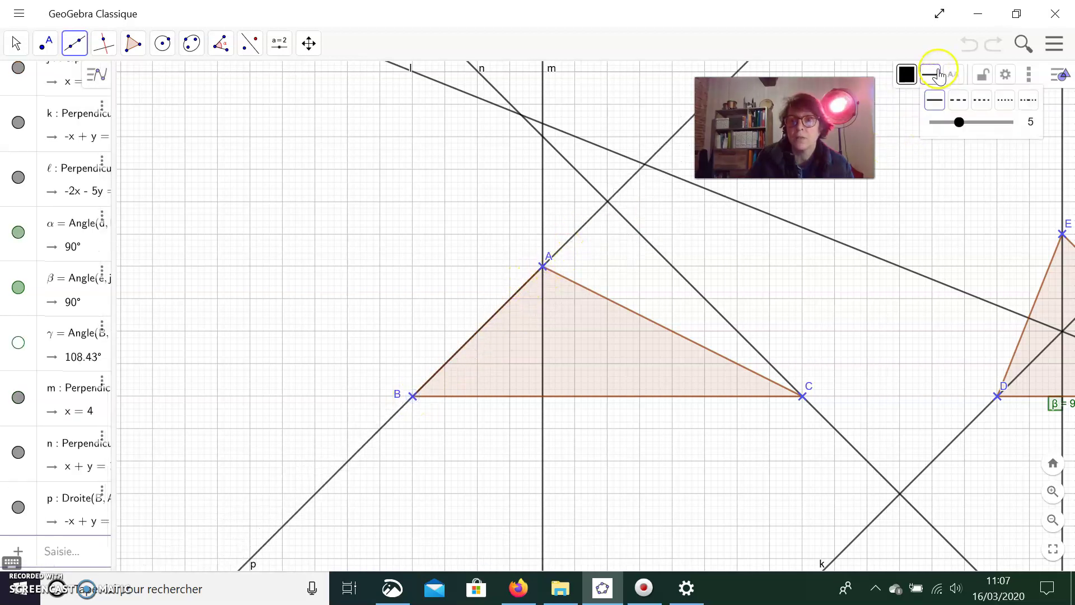
{"action": "left_click", "coordinate": [982, 100]}
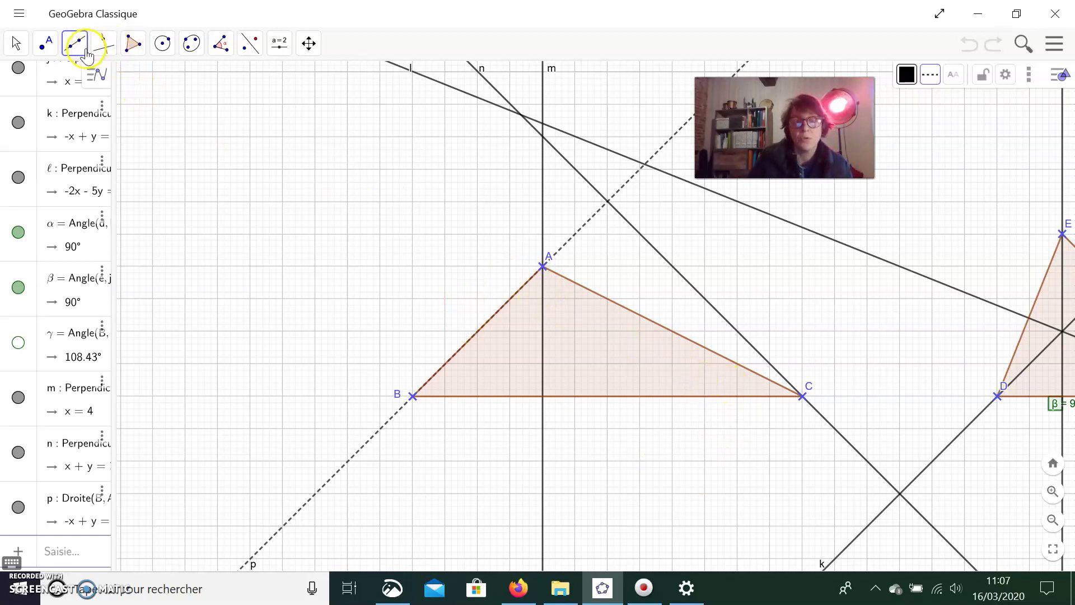
- Draw the altitude of triangle ABC through B perpendicular to side AC
{"action": "left_click", "coordinate": [104, 43]}
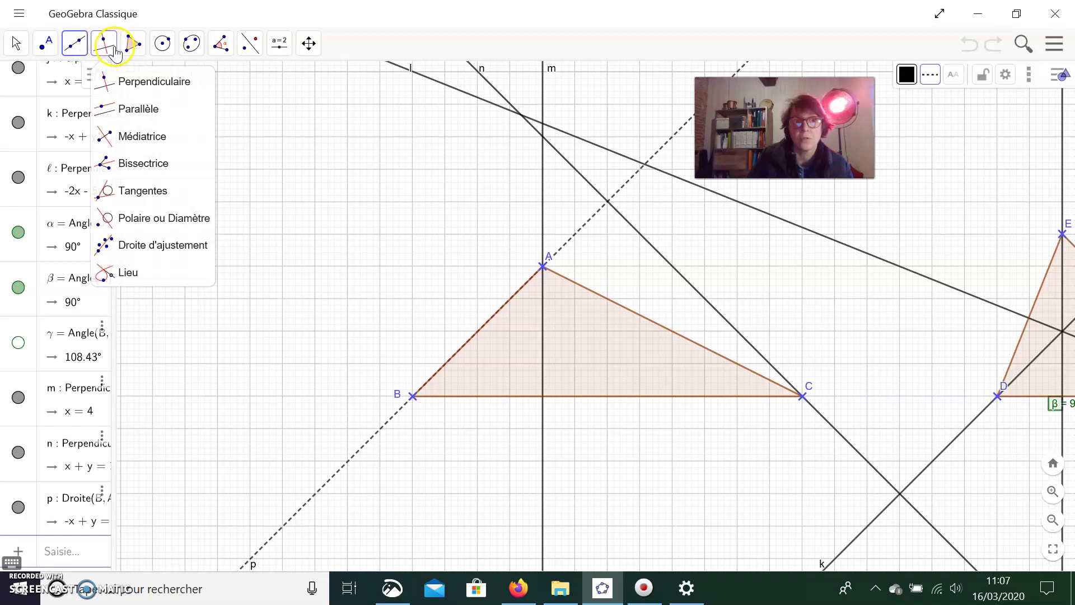
{"action": "left_click", "coordinate": [125, 84]}
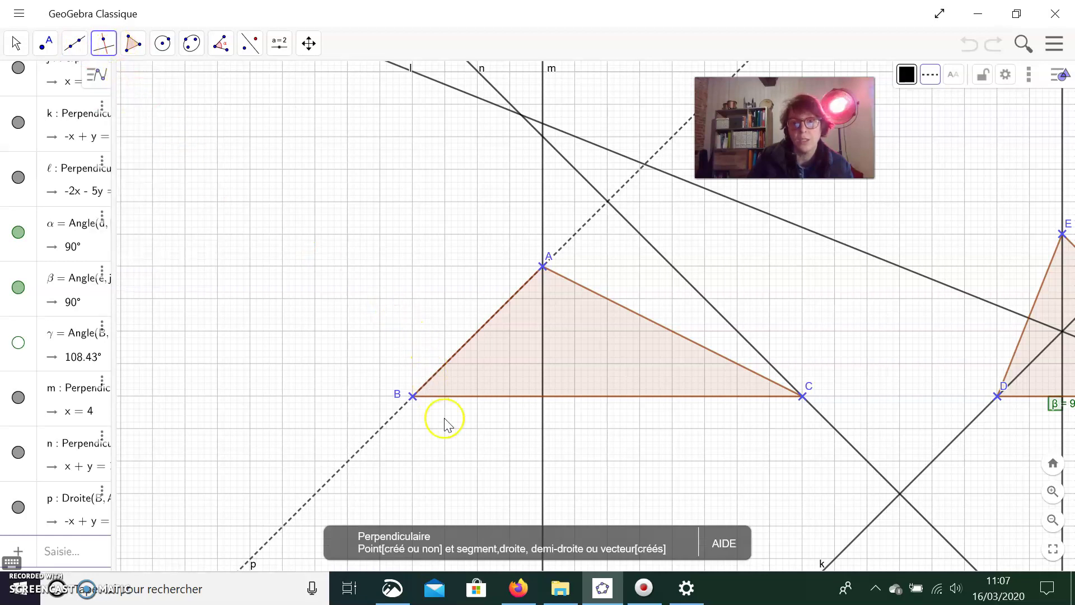
{"action": "left_click", "coordinate": [412, 397]}
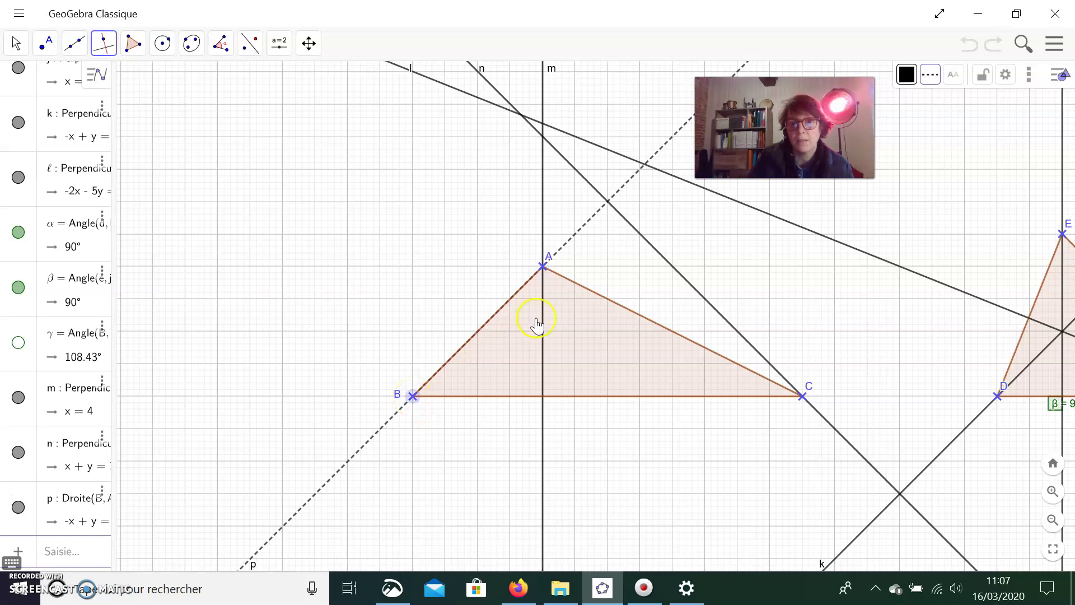
{"action": "left_click", "coordinate": [581, 290]}
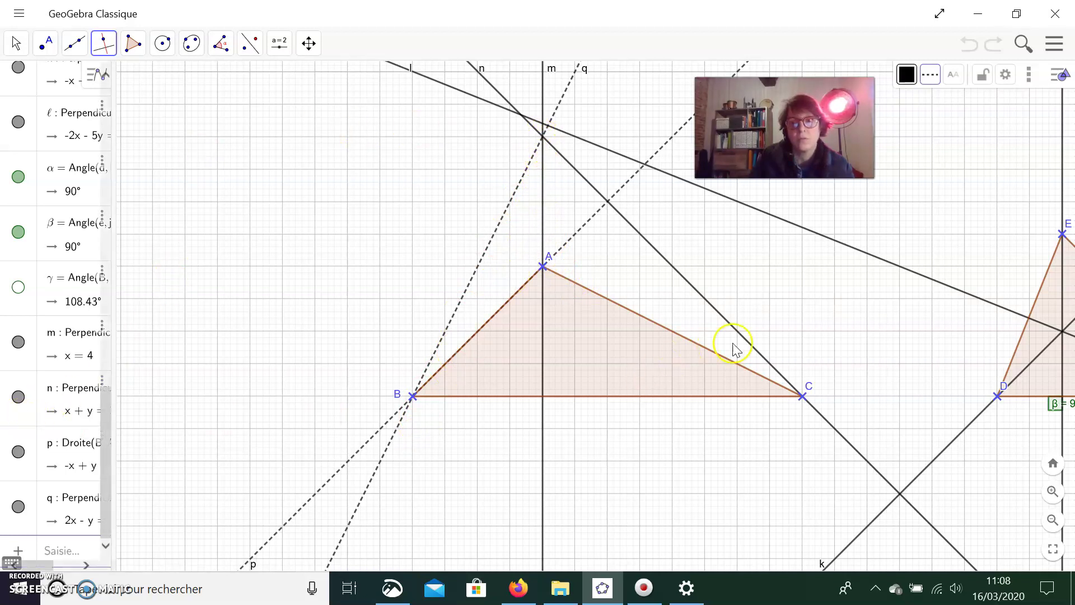
- Hide the perpendicular through F and the dashed line through B and A
{"action": "right_click", "coordinate": [869, 260]}
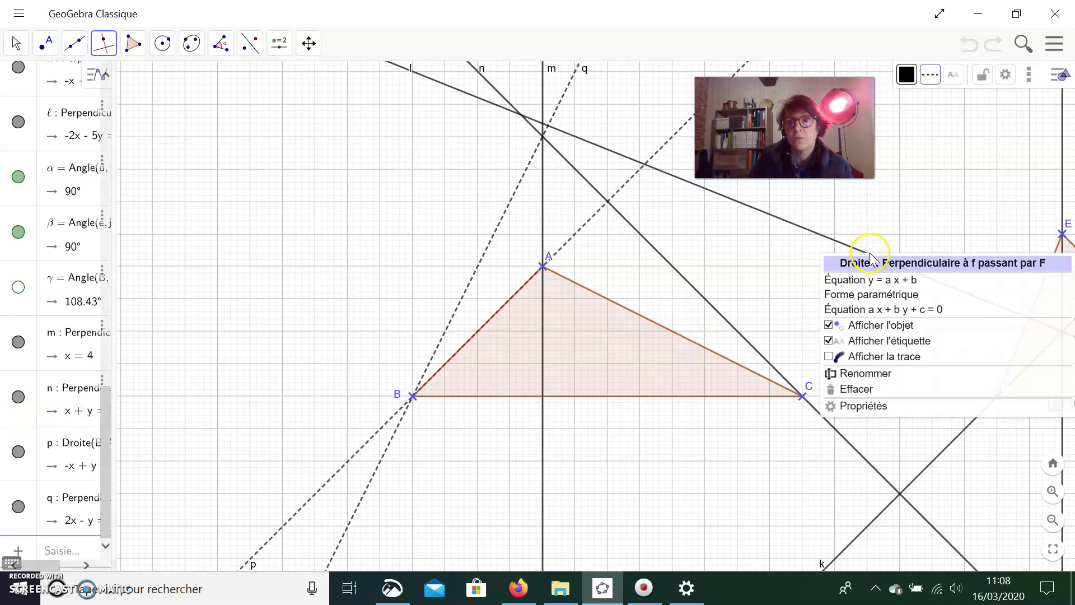
{"action": "left_click", "coordinate": [880, 329]}
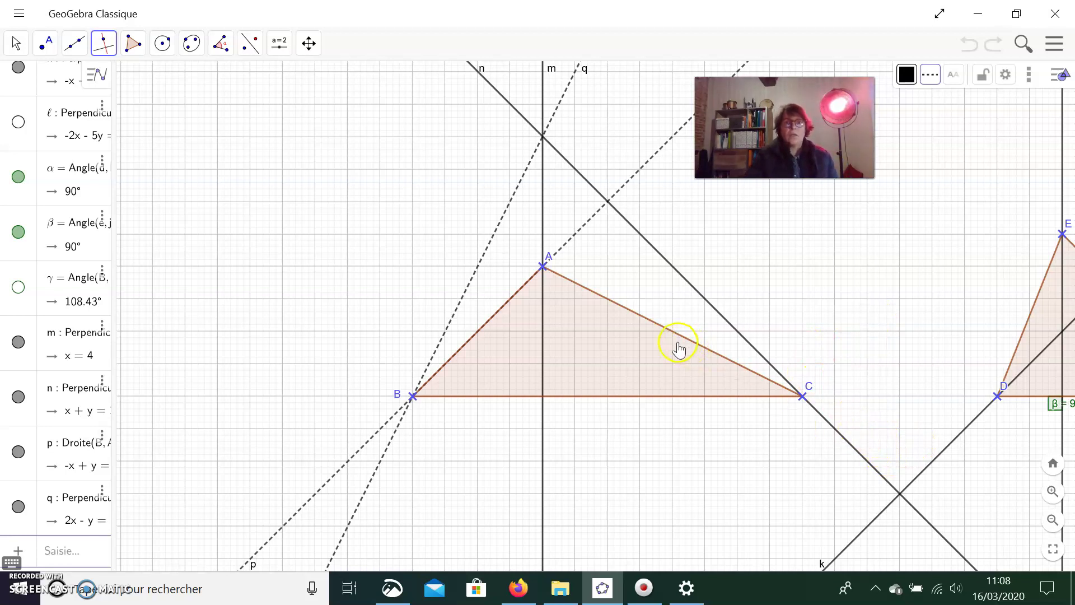
{"action": "right_click", "coordinate": [600, 214]}
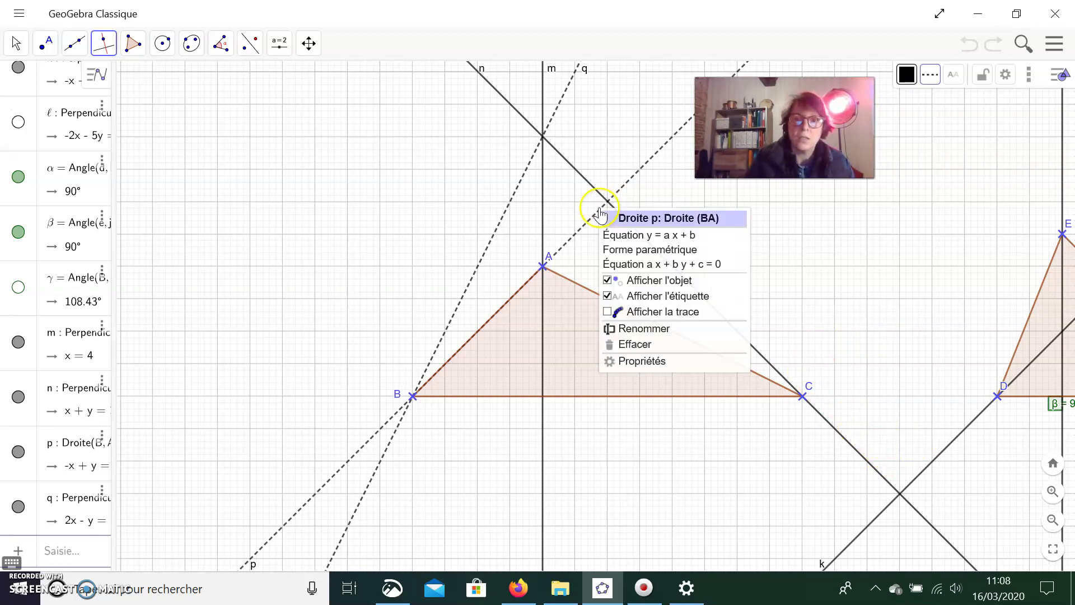
{"action": "left_click", "coordinate": [610, 282]}
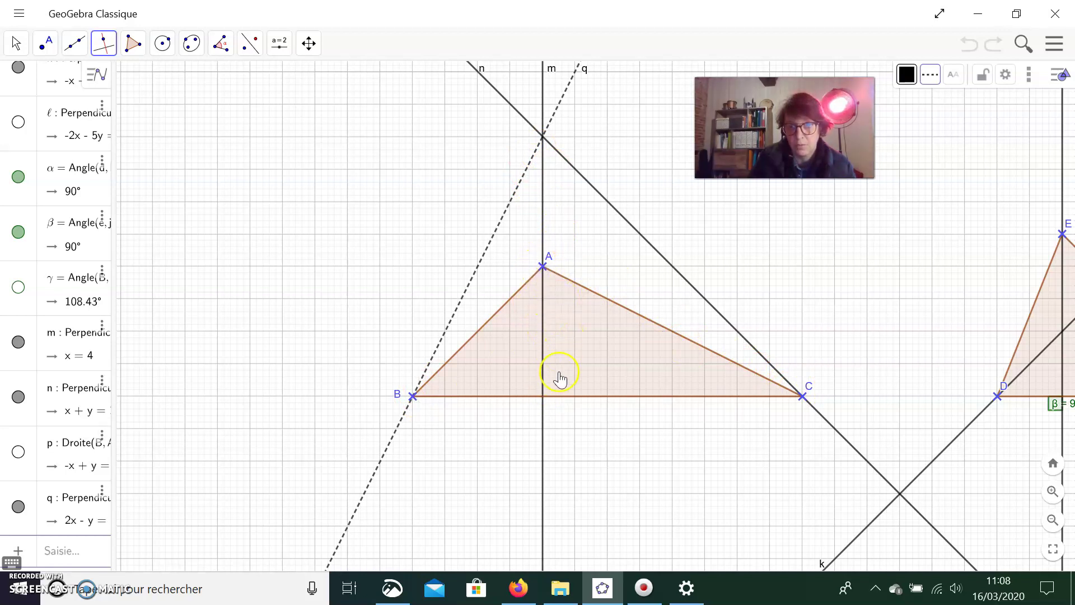
- Mark the intersection of triangle ABC with its altitude through A, at the foot on side BC
{"action": "left_click", "coordinate": [104, 51]}
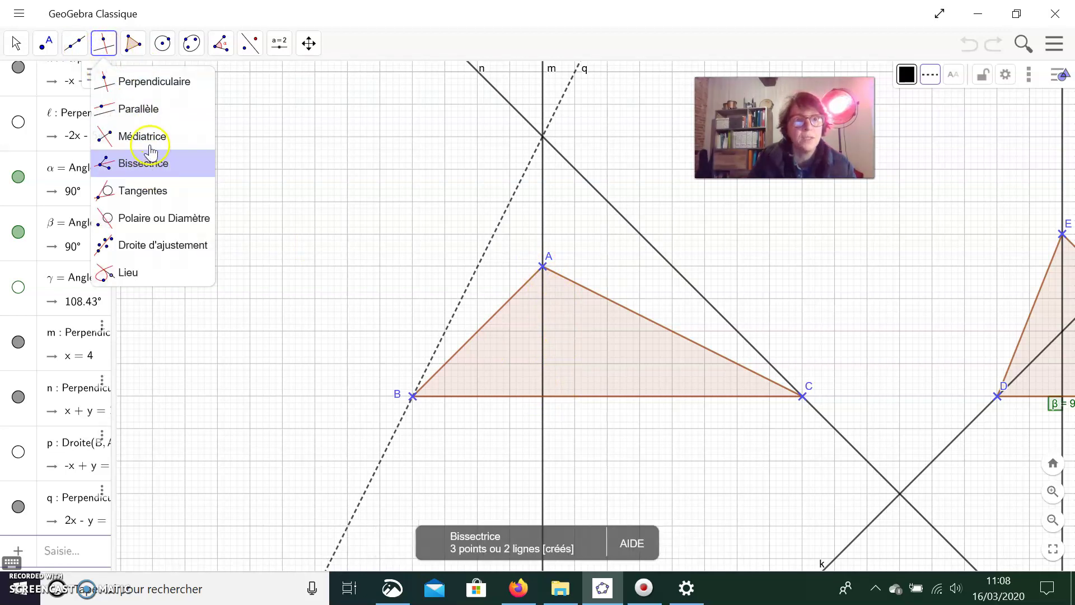
{"action": "left_click", "coordinate": [47, 45]}
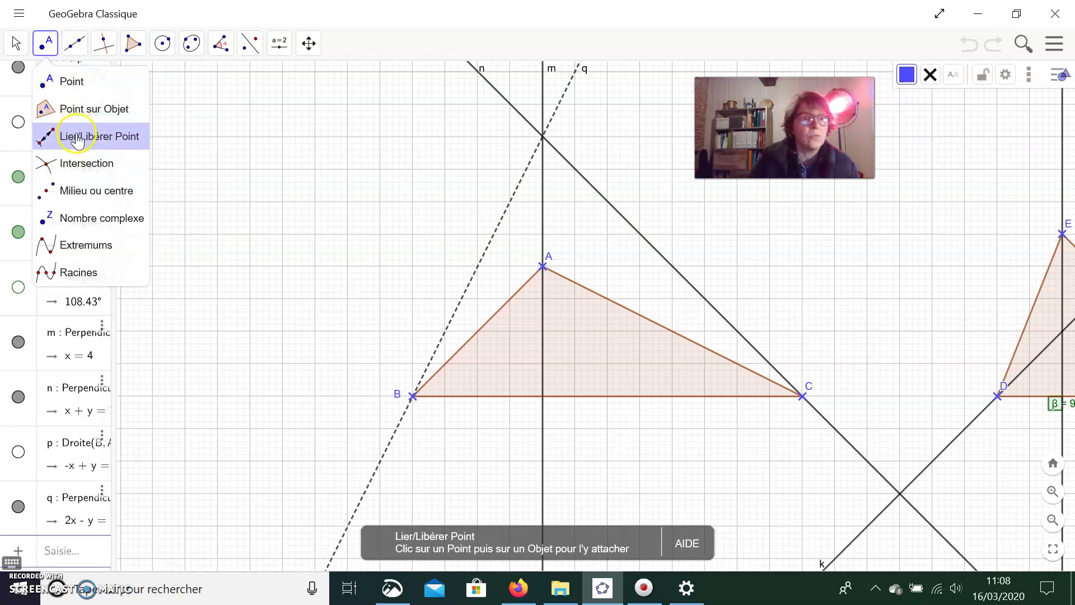
{"action": "left_click", "coordinate": [79, 163]}
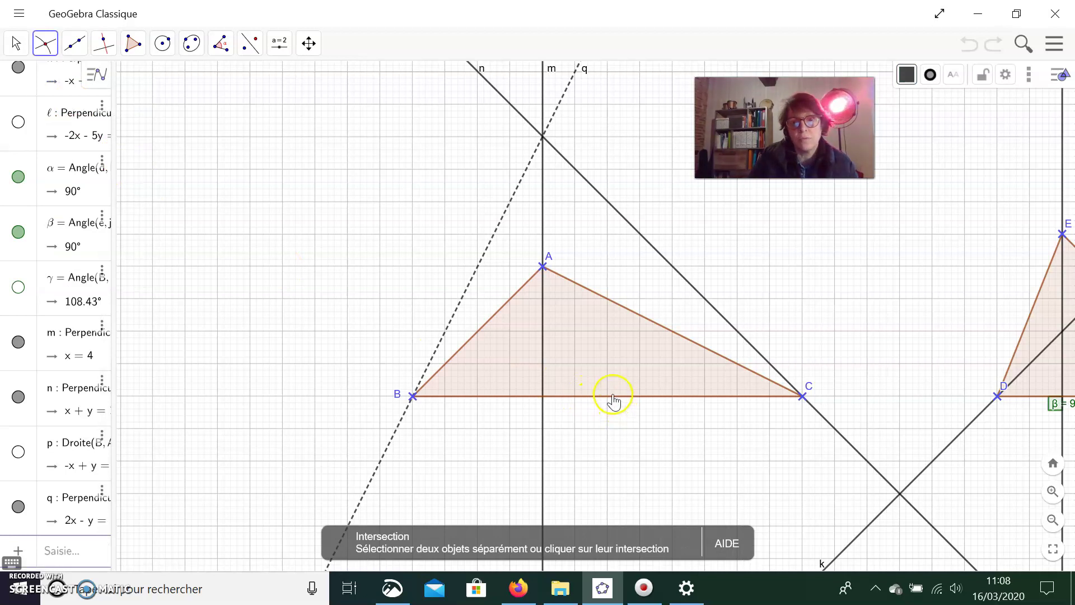
{"action": "left_click", "coordinate": [544, 390]}
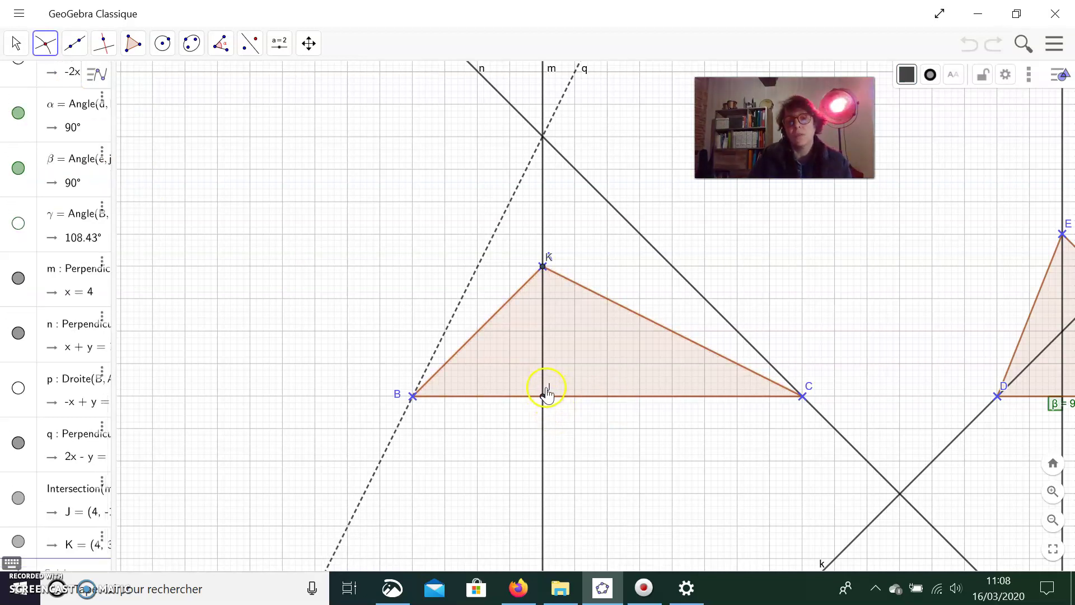
- Move the labels J and K of the intersection points away from the lines and from label A
{"action": "left_click", "coordinate": [15, 43]}
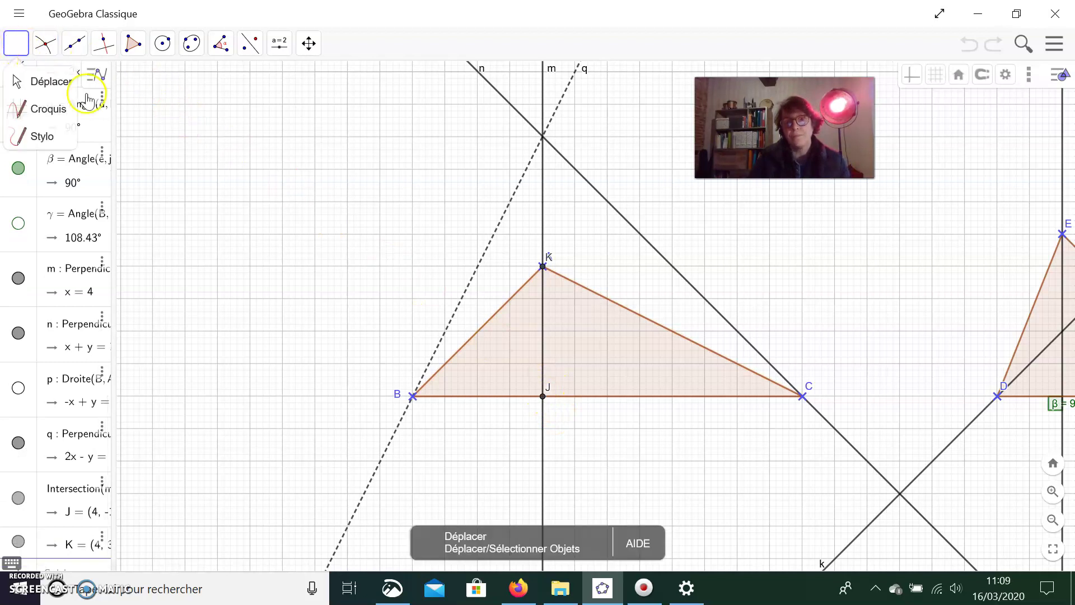
{"action": "left_click", "coordinate": [551, 390]}
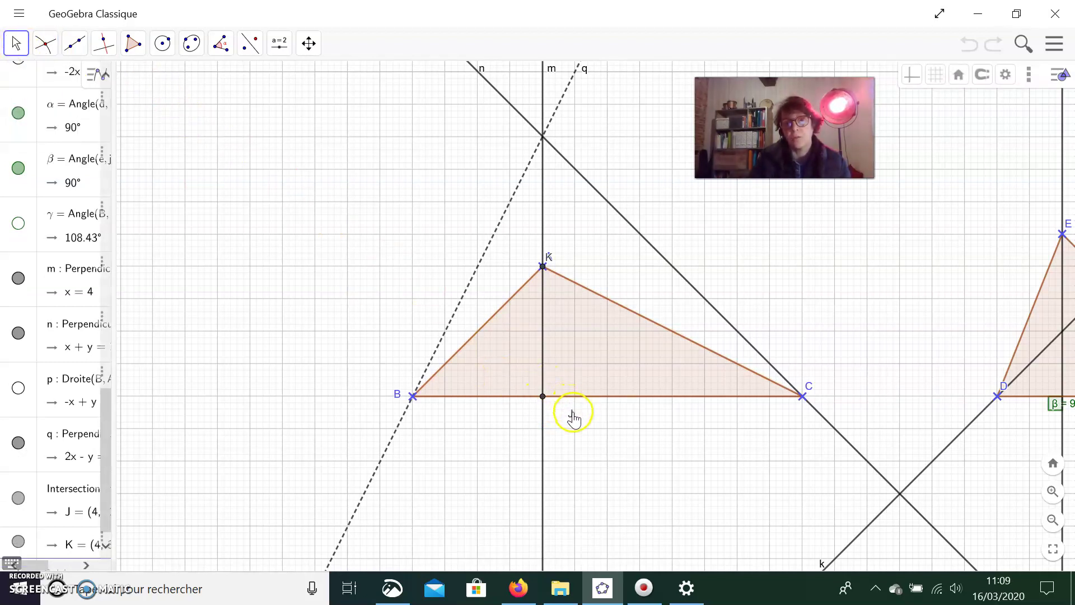
{"action": "mouse_move", "coordinate": [571, 247]}
{"action": "left_mouse_down"}
{"action": "mouse_move", "coordinate": [598, 233]}
{"action": "mouse_move", "coordinate": [607, 250]}
{"action": "mouse_move", "coordinate": [622, 249]}
{"action": "left_mouse_up"}
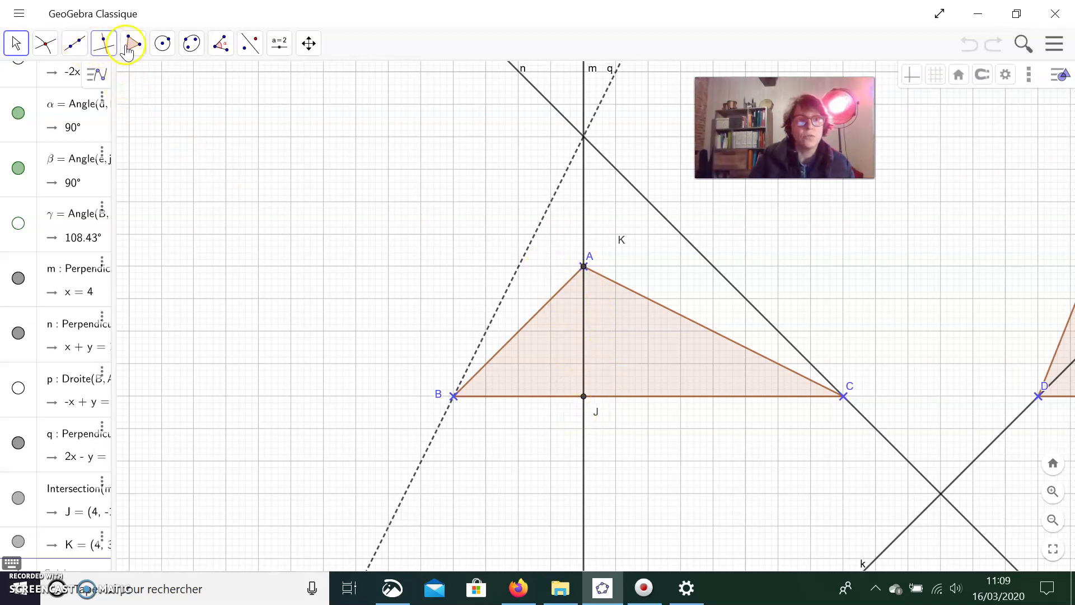
- Show the dashed line through B and A again and mark its intersection with the altitude through C
{"action": "scroll", "coordinate": [76, 392], "scroll_direction": "down", "scroll_amount": 1}
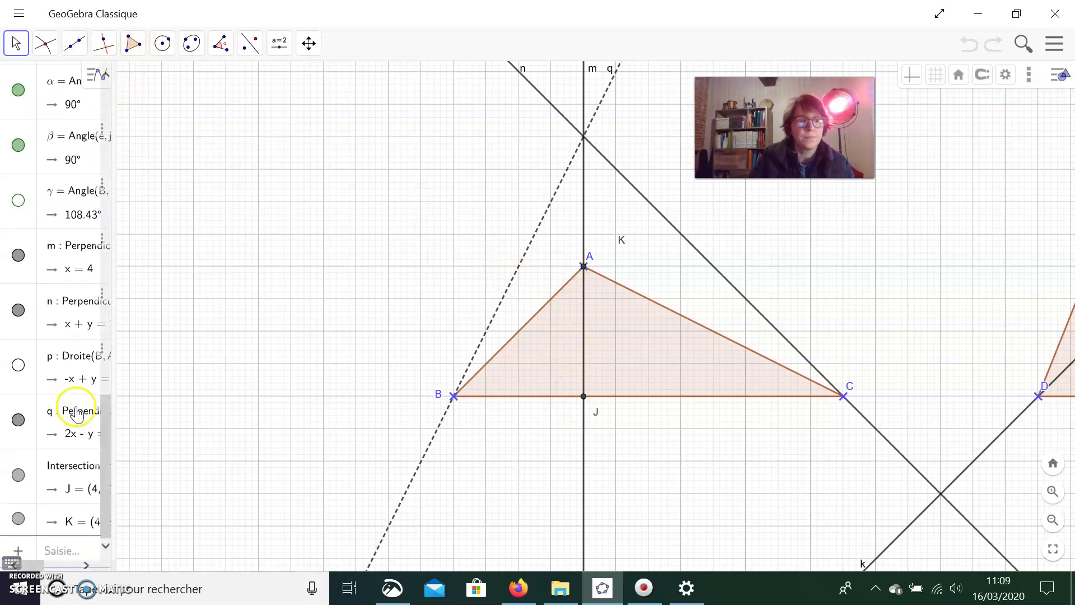
{"action": "left_click", "coordinate": [18, 367]}
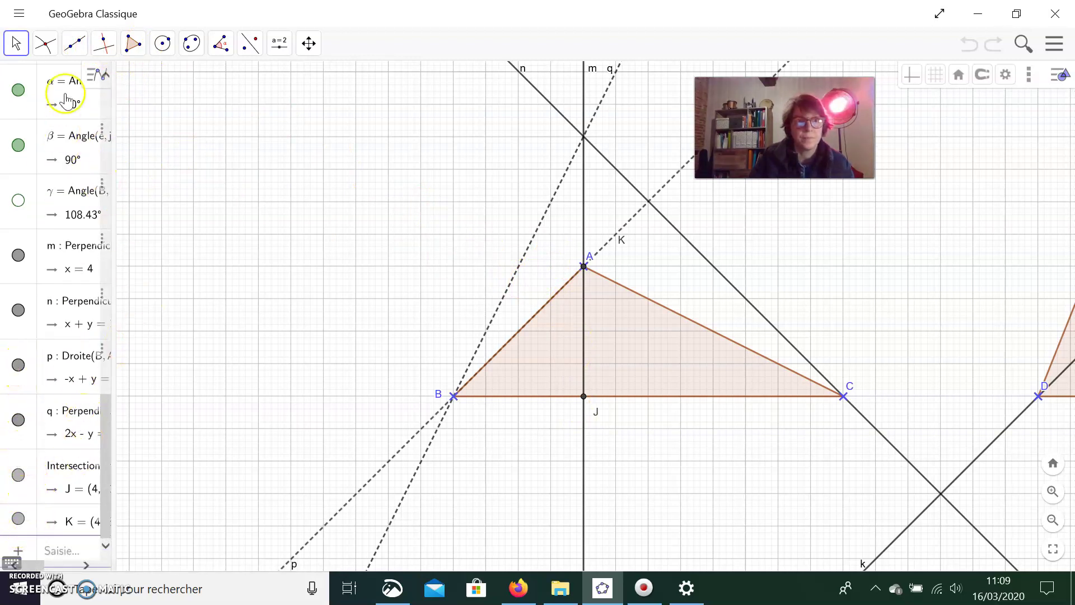
{"action": "left_click", "coordinate": [44, 43]}
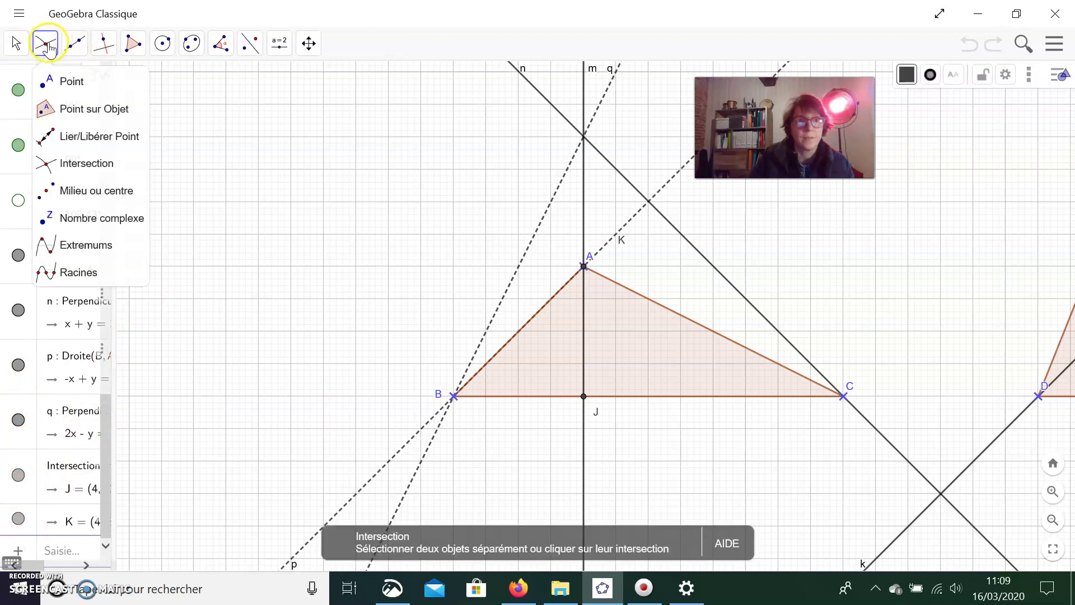
{"action": "left_click", "coordinate": [50, 163]}
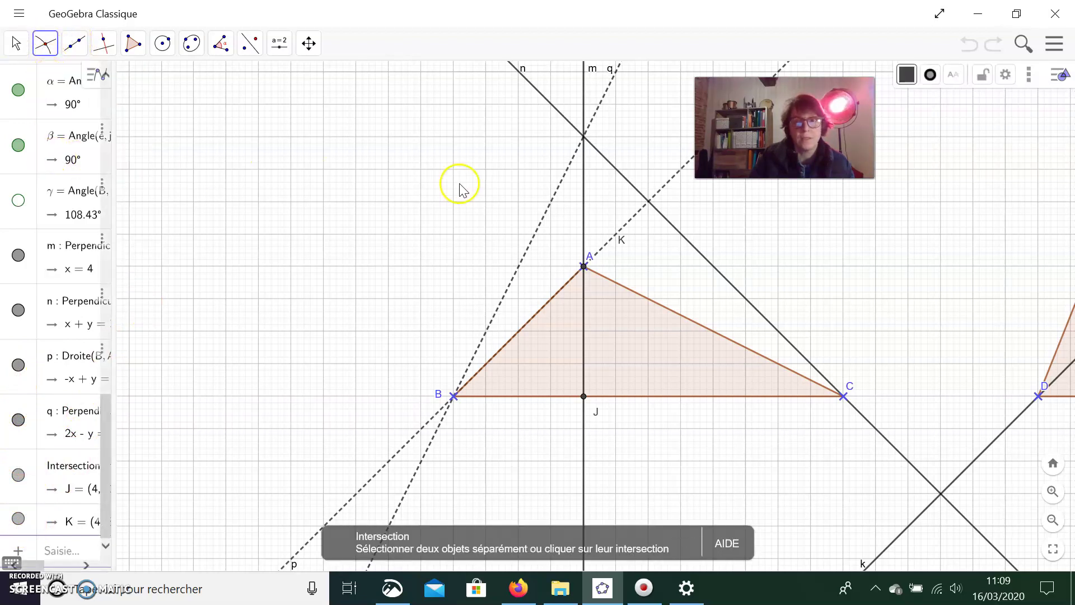
{"action": "left_click", "coordinate": [634, 218]}
{"action": "left_click", "coordinate": [660, 216]}
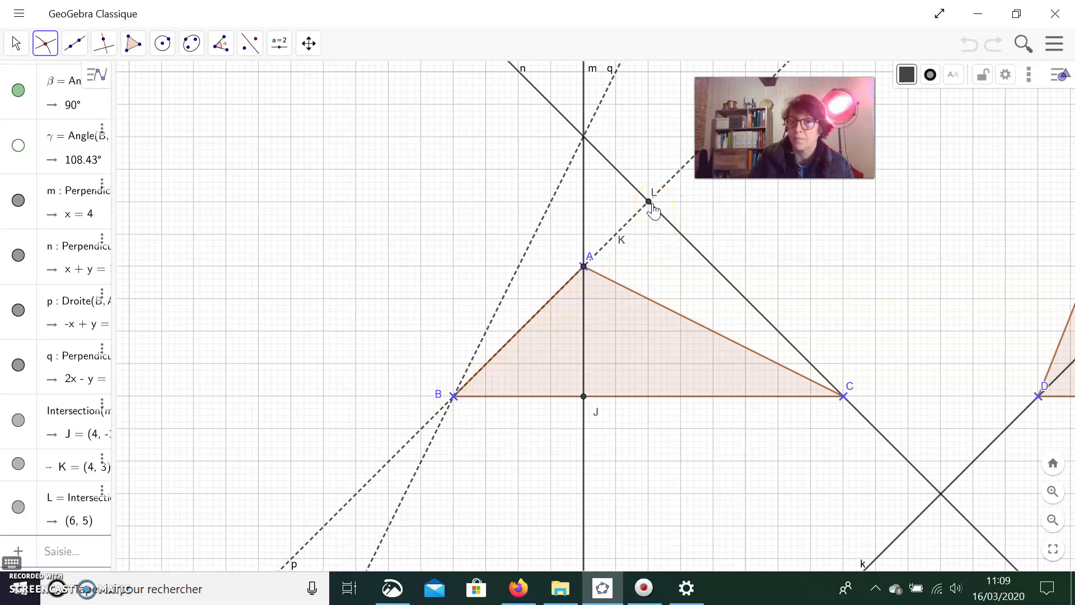
- Draw the altitude of right triangle GHI through H perpendicular to side GI, and give it a solid line style
{"action": "left_click", "coordinate": [311, 44]}
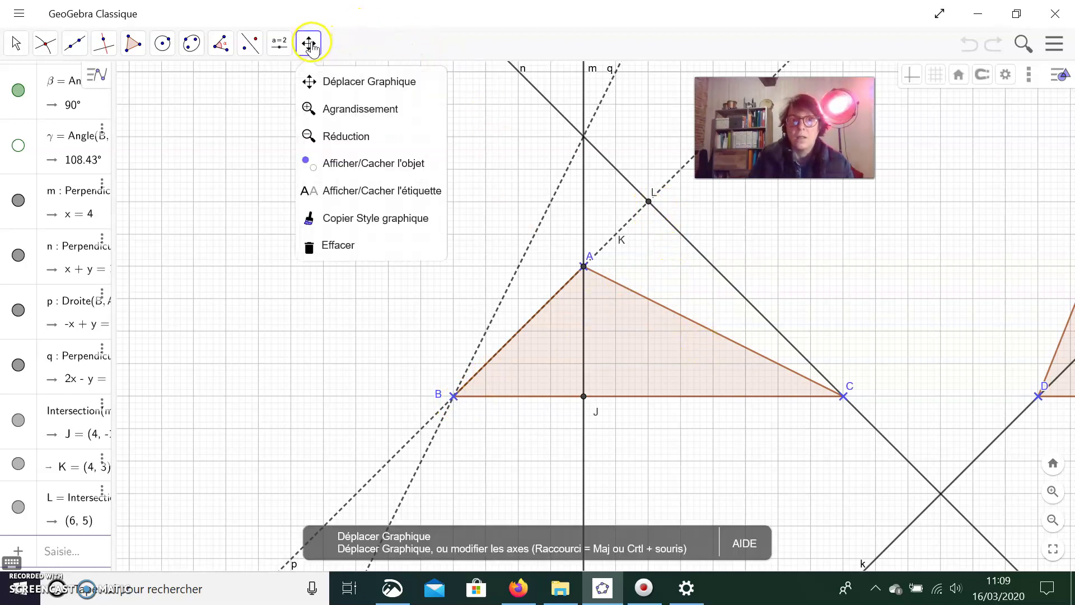
{"action": "left_click", "coordinate": [331, 81]}
{"action": "left_click_drag", "start_coordinate": [892, 324], "coordinate": [444, 330]}
{"action": "left_click_drag", "start_coordinate": [907, 347], "coordinate": [560, 372]}
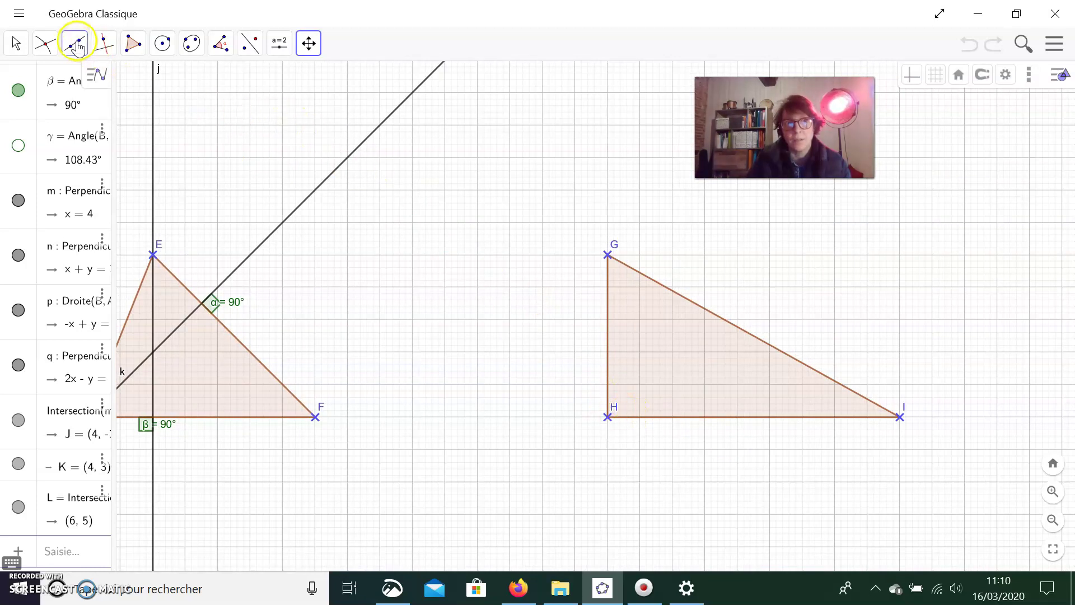
{"action": "left_click", "coordinate": [103, 51]}
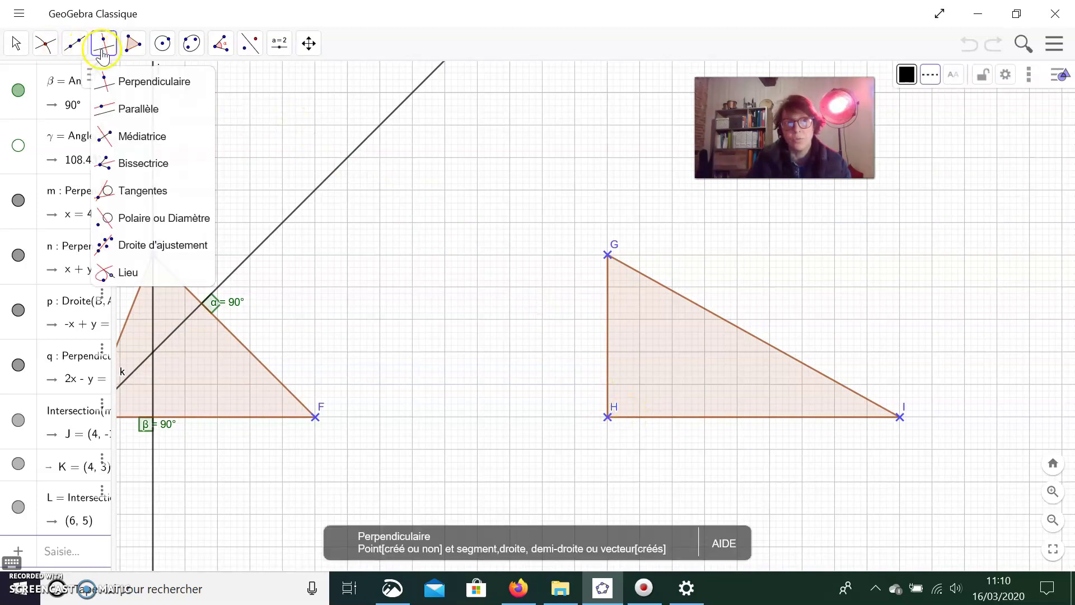
{"action": "left_click", "coordinate": [114, 82]}
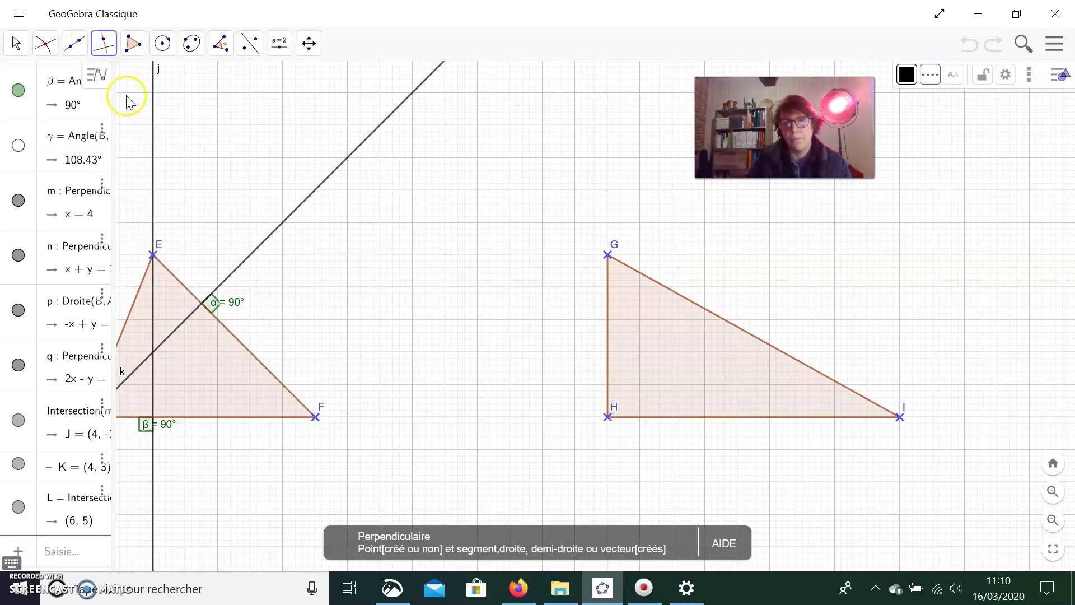
{"action": "left_click", "coordinate": [607, 417]}
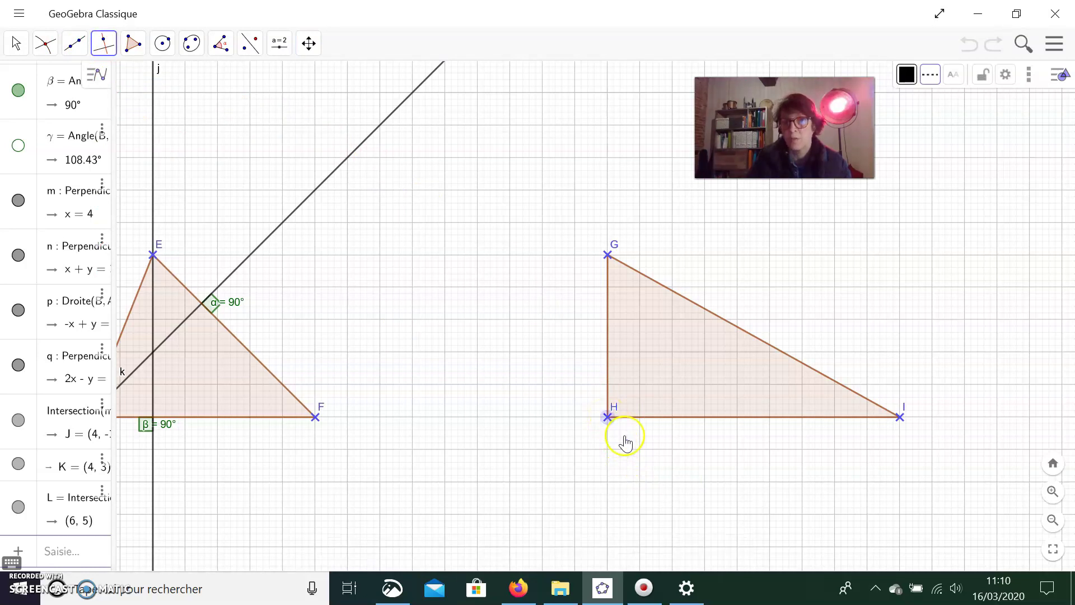
{"action": "left_click", "coordinate": [718, 323]}
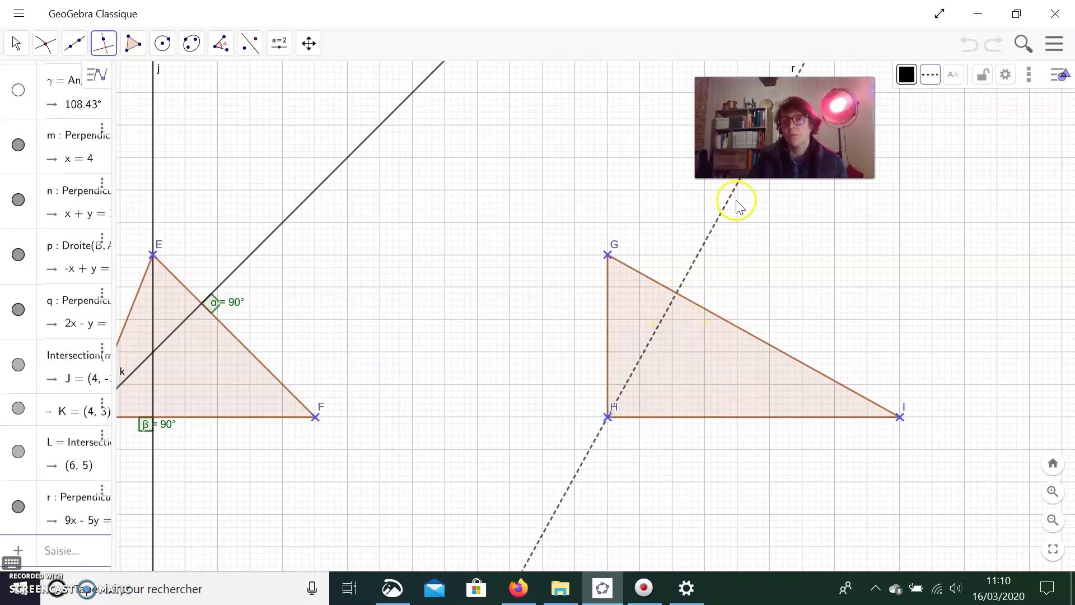
{"action": "left_click", "coordinate": [932, 79]}
{"action": "left_click", "coordinate": [934, 100]}
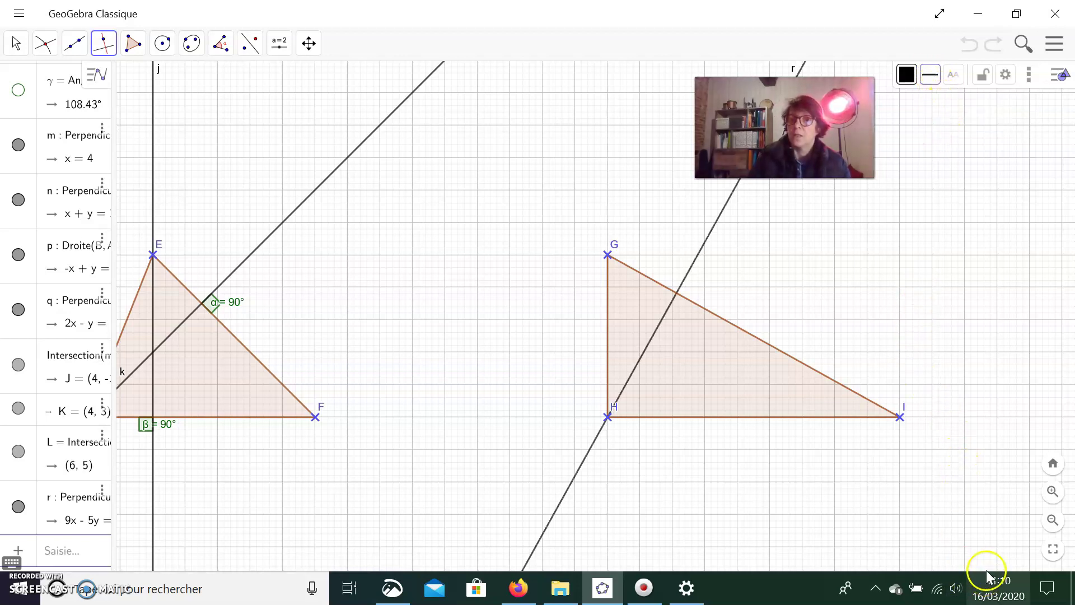
- Draw the other two altitudes of triangle GHI: through G perpendicular to HI, and through I perpendicular to GH
{"action": "left_click", "coordinate": [108, 49]}
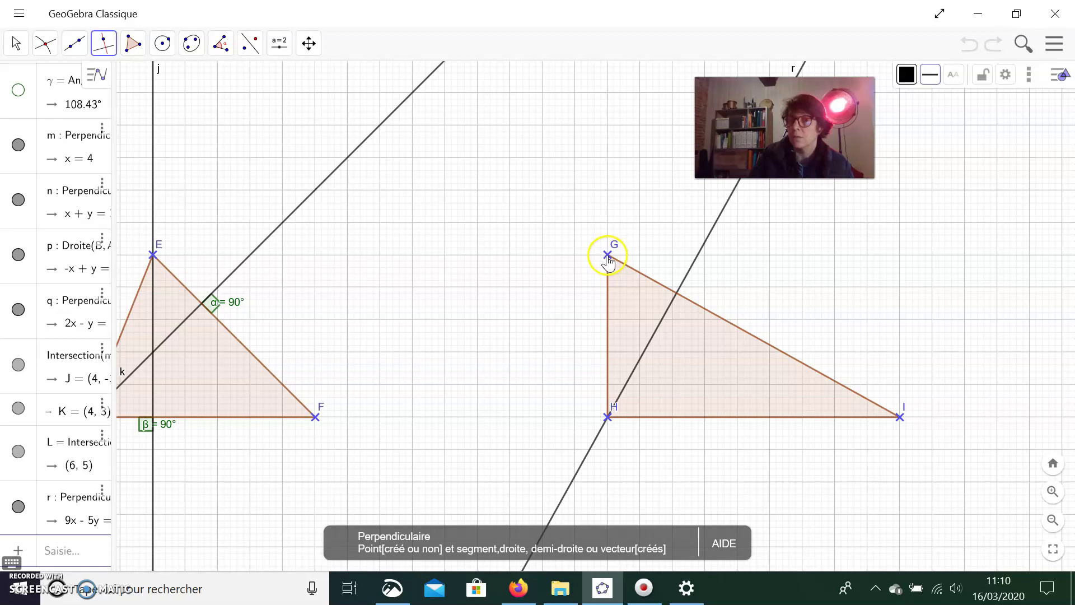
{"action": "left_click", "coordinate": [679, 417]}
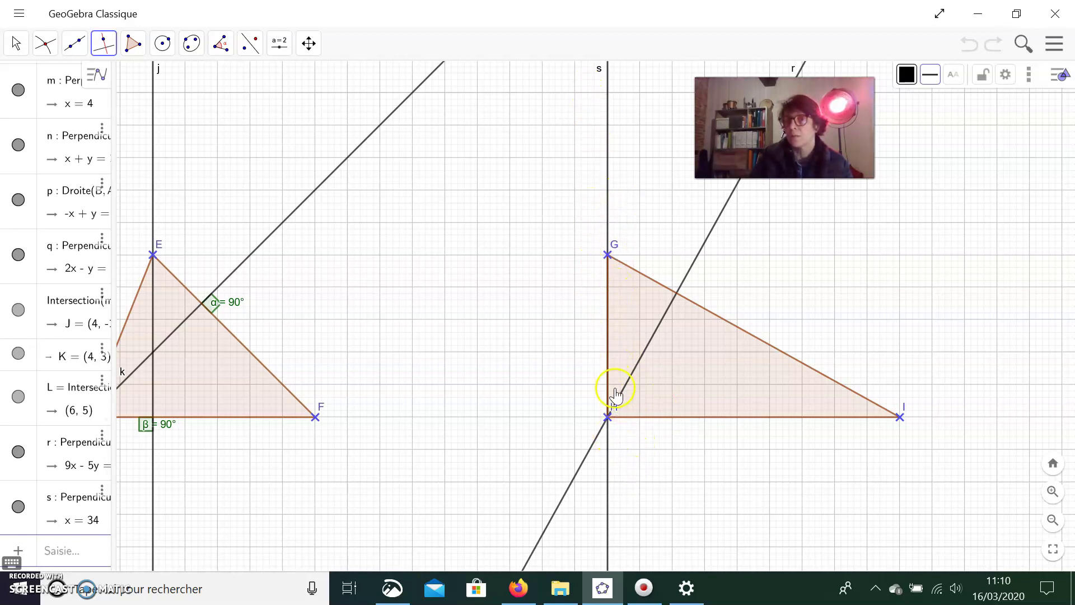
{"action": "left_click", "coordinate": [900, 418]}
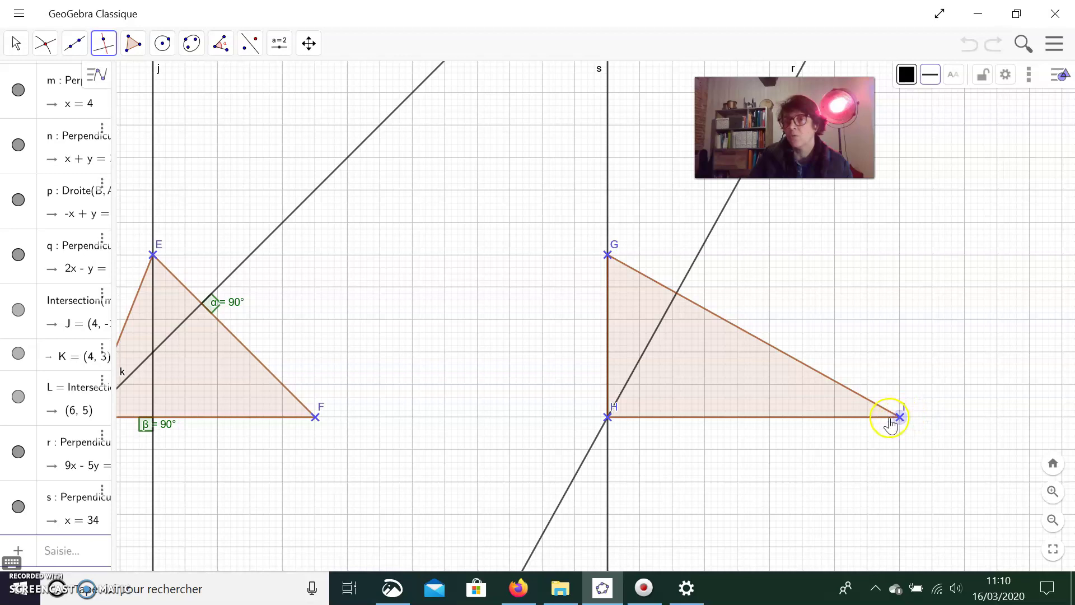
{"action": "left_click", "coordinate": [608, 385]}
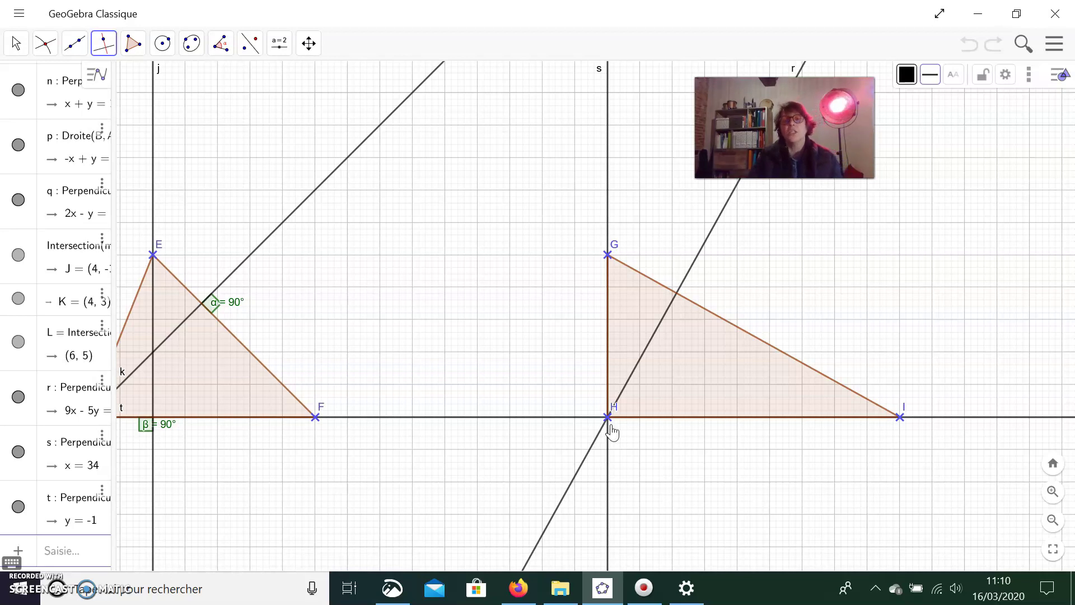
{"action": "left_click", "coordinate": [623, 435]}
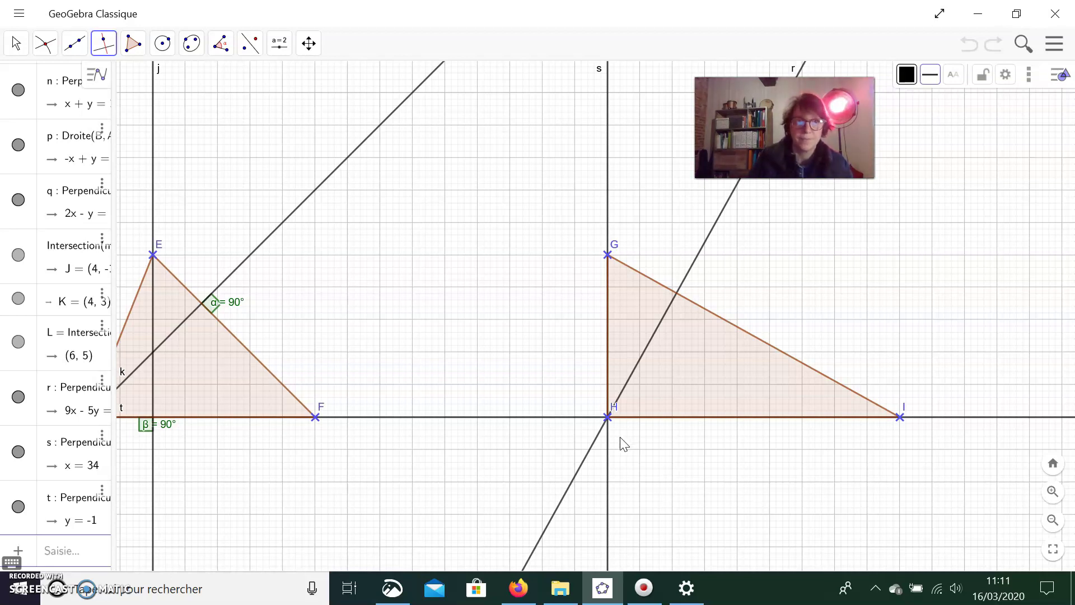
{"action": "left_click", "coordinate": [644, 588]}
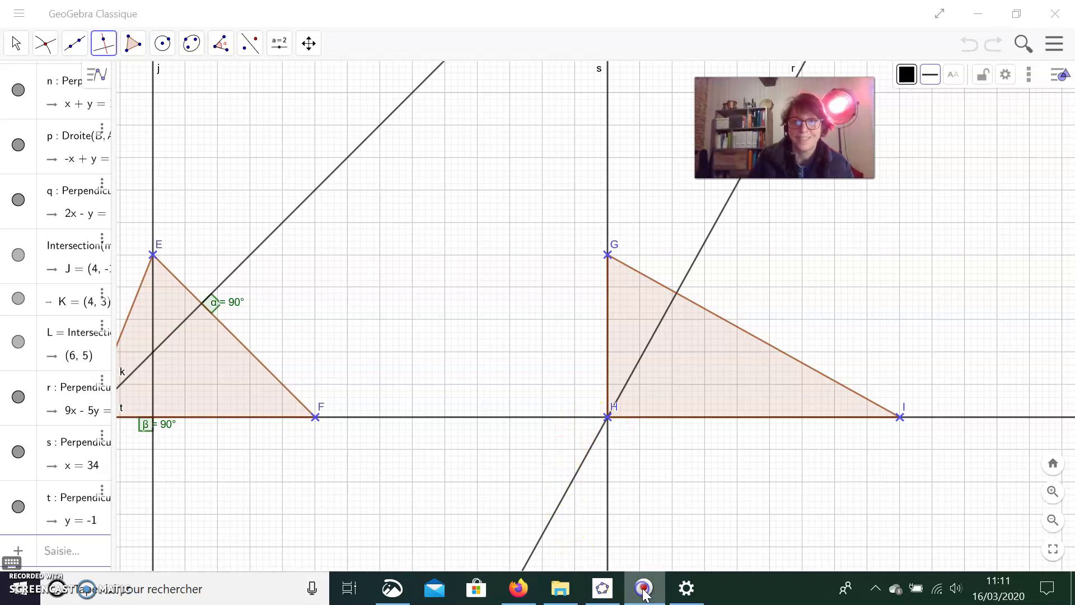